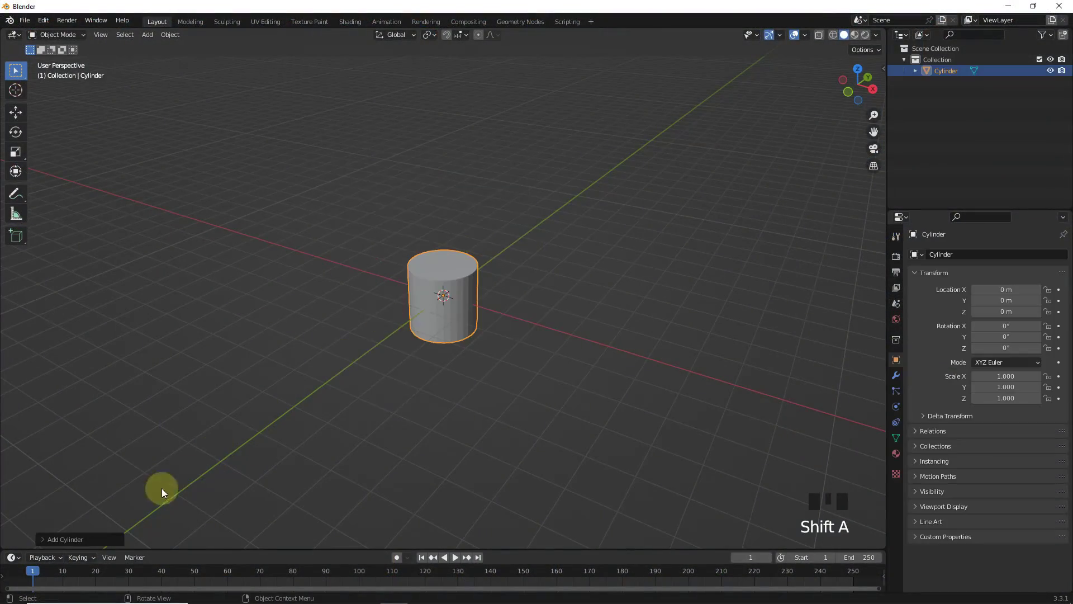
Reduce the new cylinder to 6 vertices to make it a hexagonal prism.
left_click(66, 539)
type("6")
key("Return")
key("KP_7")
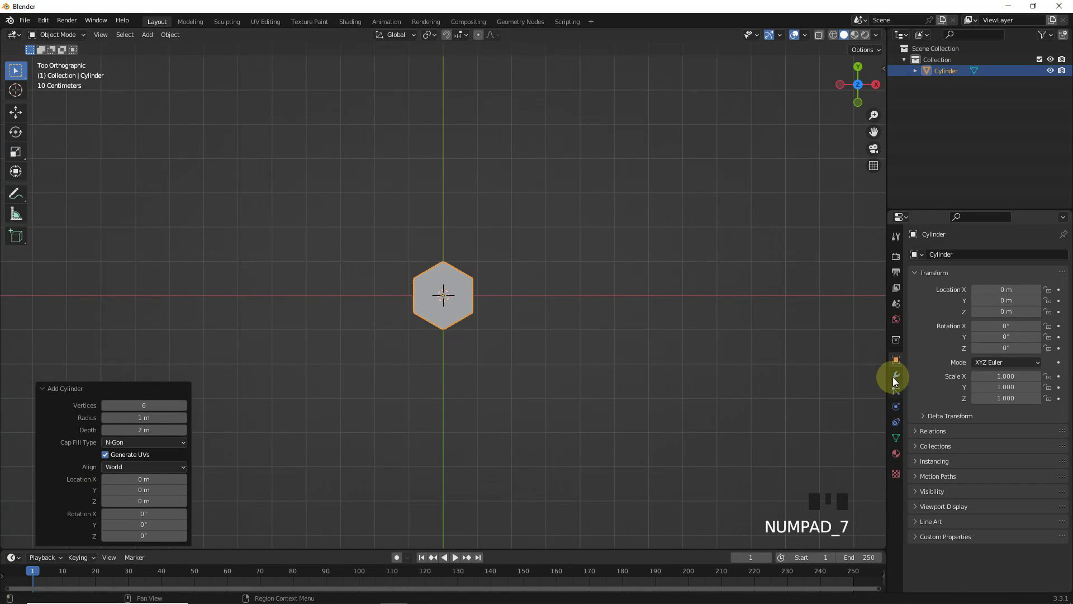
Bevel the edges of the hexagonal prism's top face with a width of about 0.033 m and about 21 segments.
middle_click_drag(563, 314, 551, 250)
scroll(551, 251, "up", 5)
key("Tab")
left_click(118, 35)
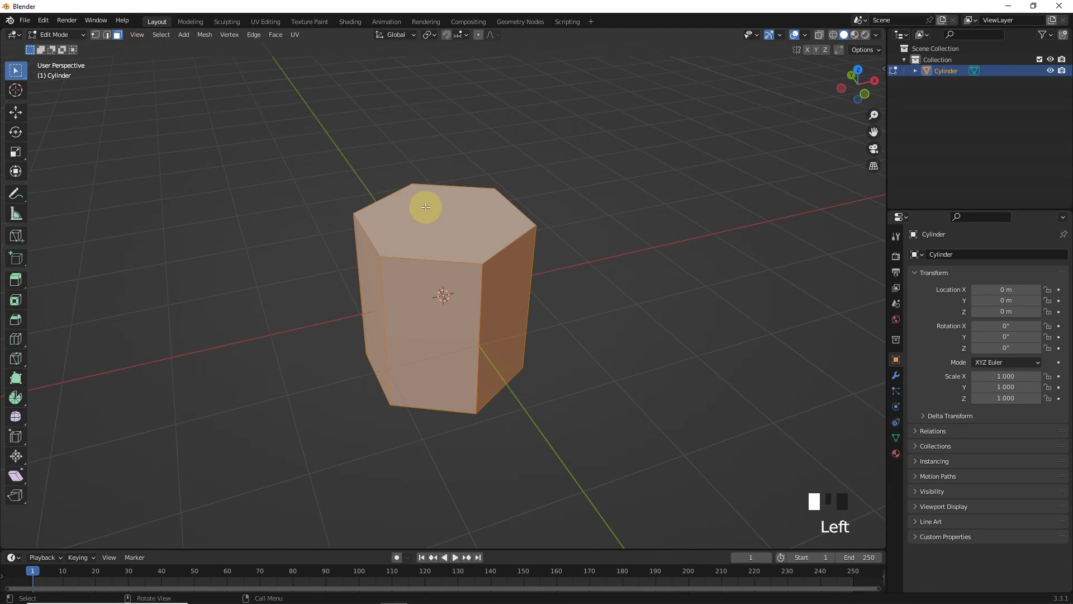
left_click(424, 207)
key("ctrl+b")
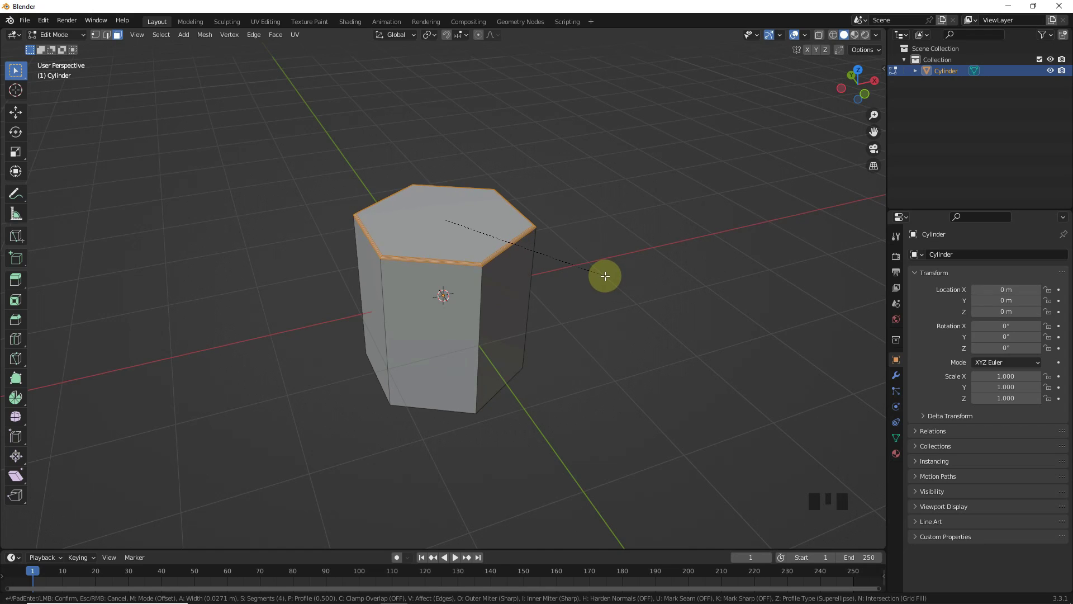
left_click(611, 279)
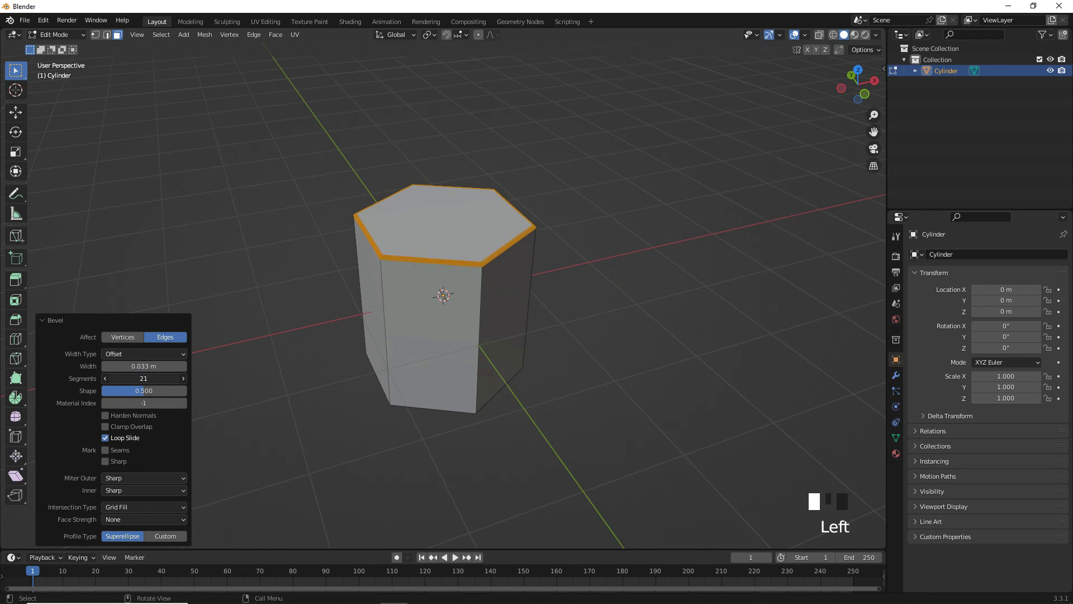
key("Tab")
middle_click_drag(566, 323, 855, 375)
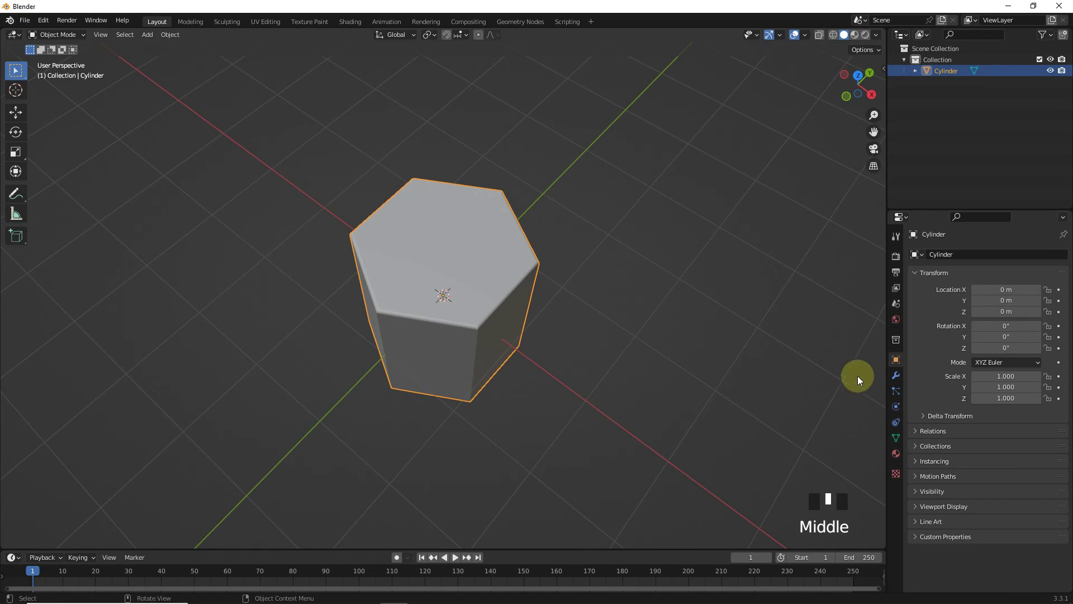
Add an Array modifier to the prism with a count of 15.
left_click(896, 375)
left_click(971, 254)
left_click(842, 285)
key("KP_7")
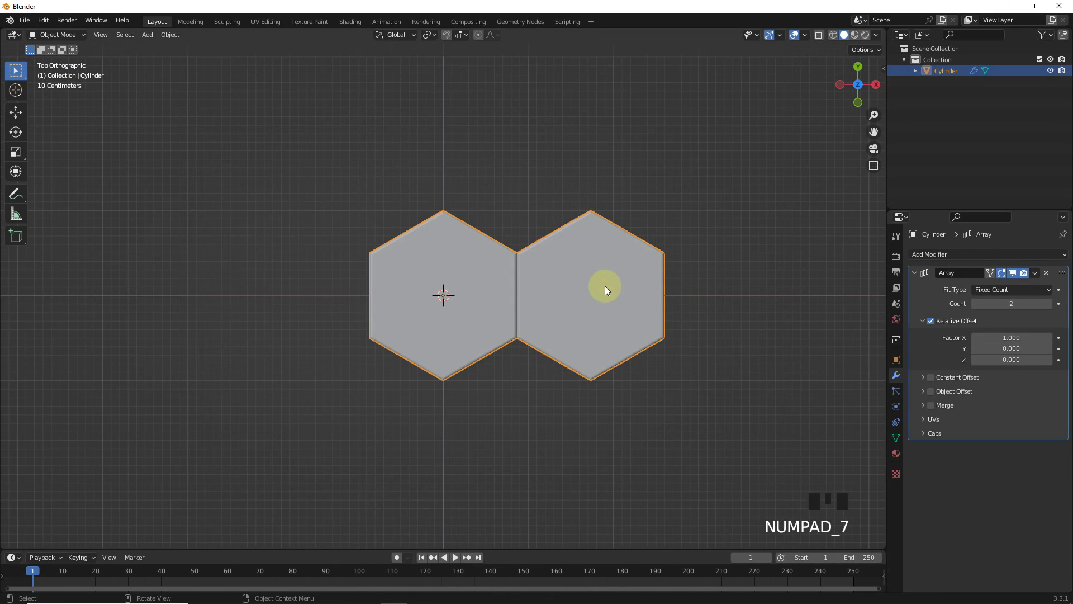
type("15")
key("Return")
scroll(505, 360, "down", 7)
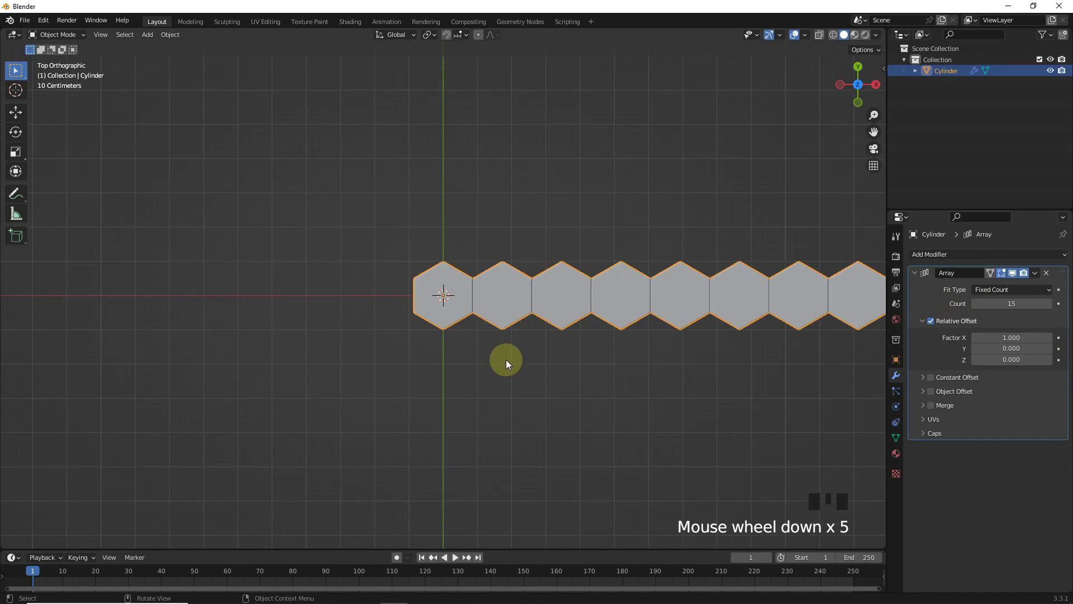
Set the array's relative offset factor X to 1.005 for thin gaps between the hexagons.
left_click(570, 391)
middle_click_drag(569, 390, 570, 330)
scroll(653, 324, "up", 12)
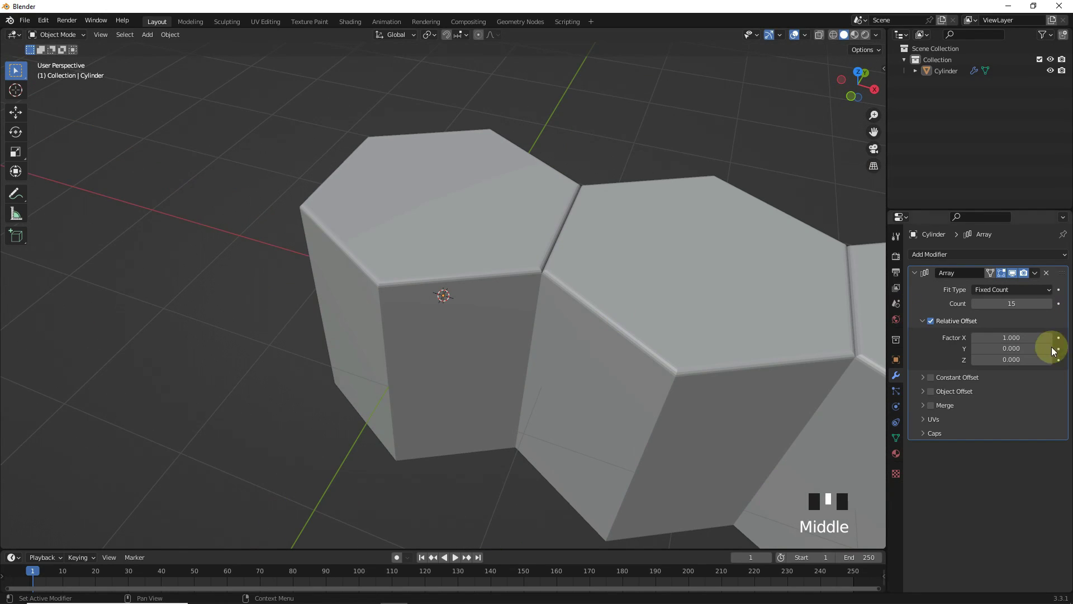
type("1.01")
left_click(949, 348)
middle_click_drag(477, 216, 431, 208)
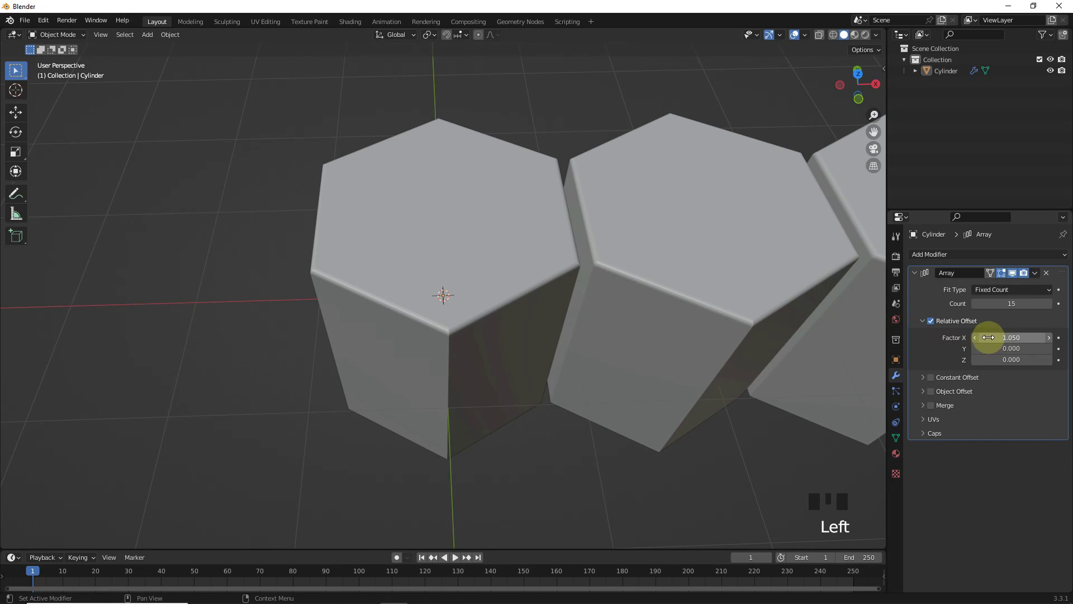
left_click(1002, 336)
type("1.")
left_click(955, 341)
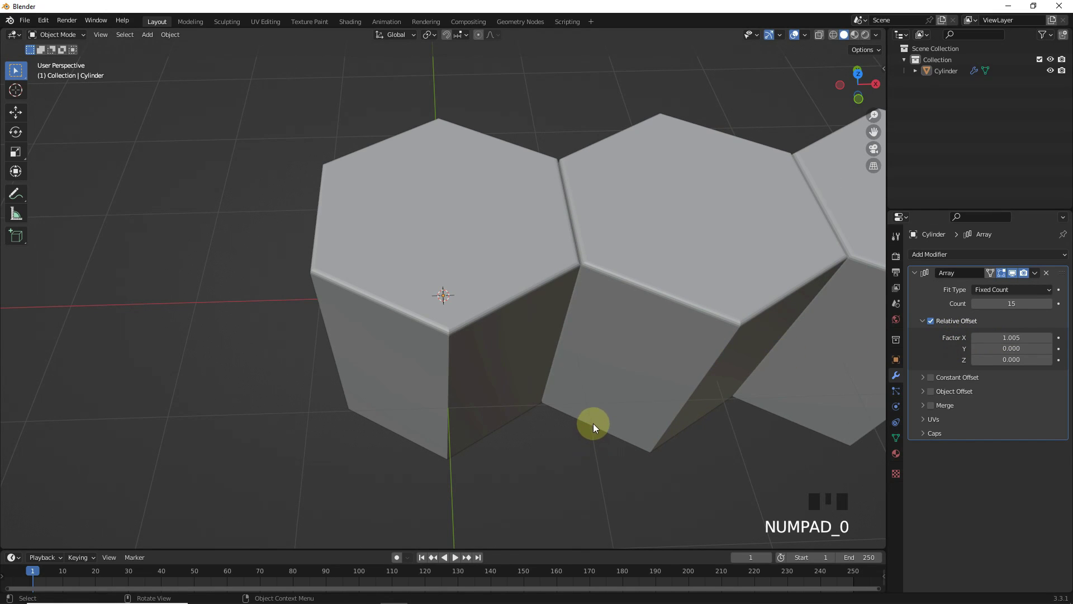
Duplicate the hexagon row and fit the copy into the row above, moved about 0.87 m in X and 1.51 m in Y.
key("KP_7")
scroll(372, 384, "up", 8)
middle_click_drag(371, 384, 403, 390, "shift")
key("shift+d")
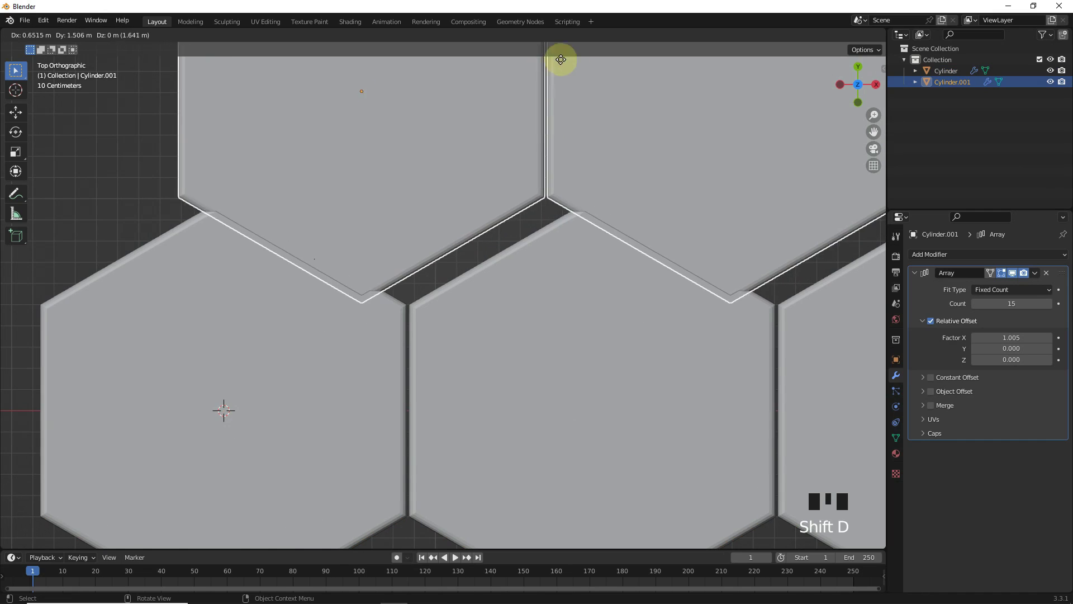
left_click(587, 71)
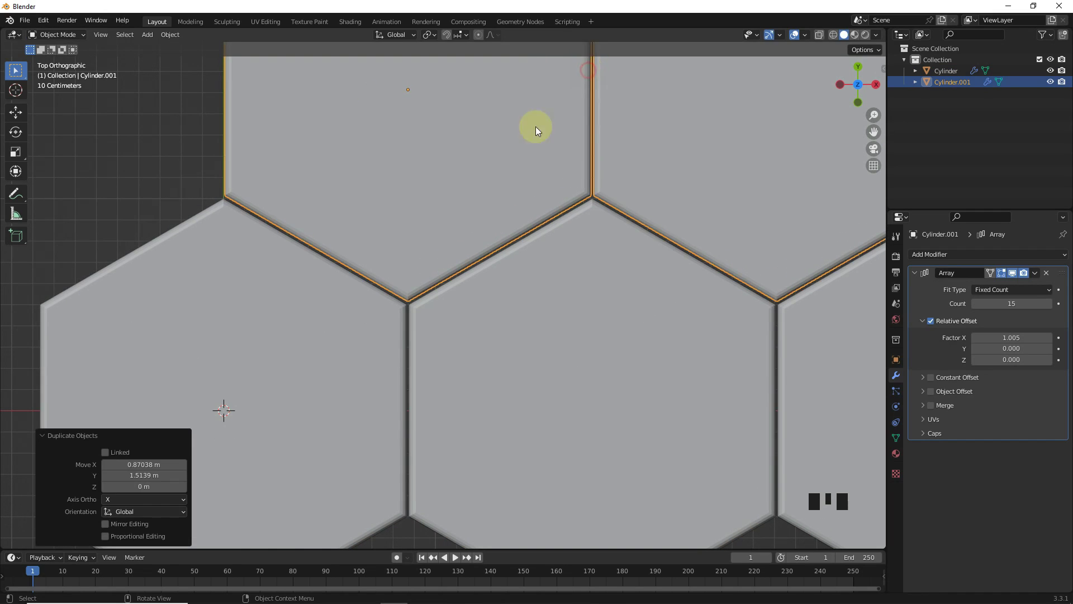
scroll(431, 283, "up", 3, "shift")
middle_click_drag(431, 283, 546, 329, "shift")
scroll(714, 302, "down", 13)
middle_click_drag(714, 302, 472, 431, "shift")
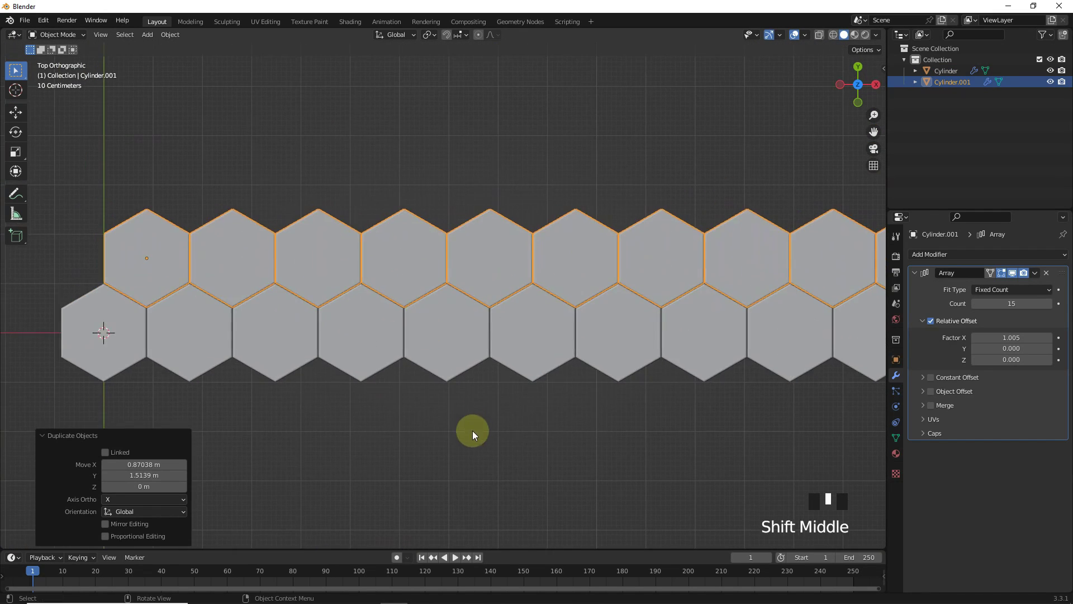
Give the upper hexagon row a new material named hex.
scroll(716, 290, "down", 5)
left_click(718, 290)
left_click(896, 454)
left_click(951, 301)
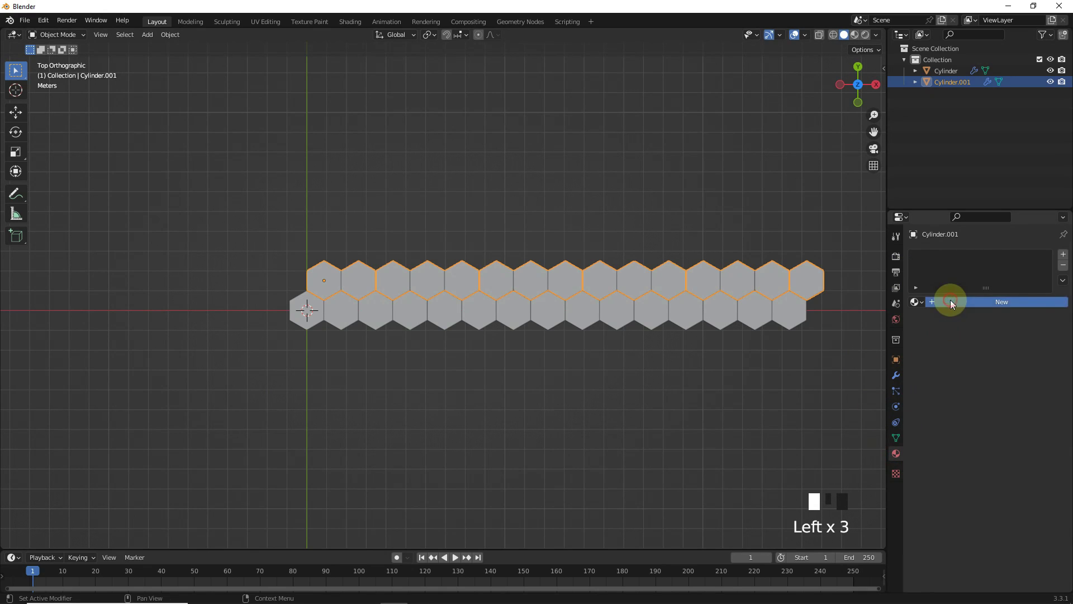
left_click(969, 301)
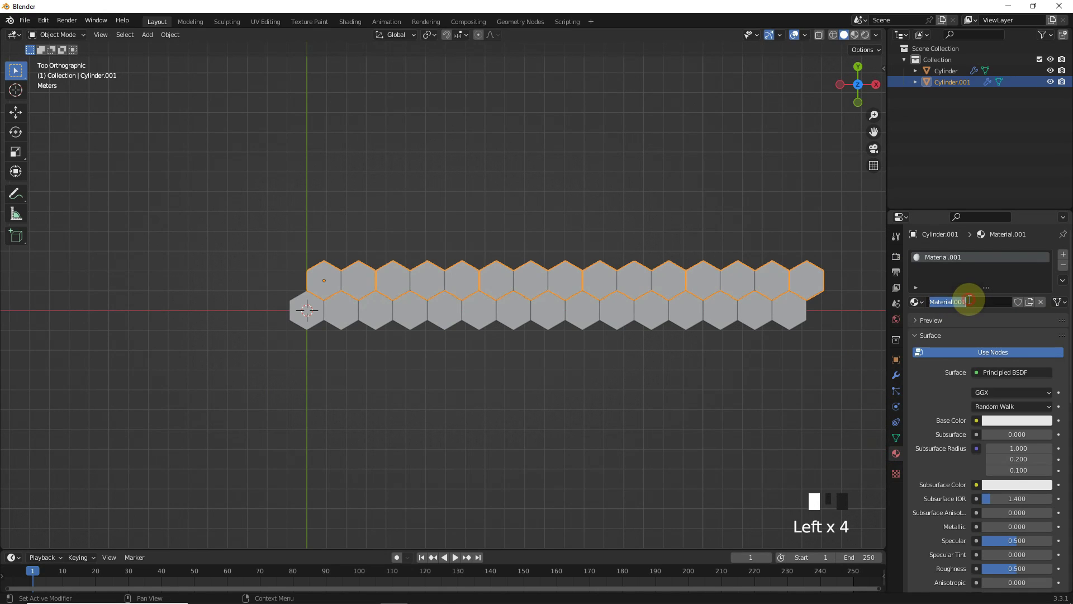
Assign the existing hex material to the lower hexagon row.
left_click(658, 328)
left_click(915, 302)
left_click(928, 319)
Apply the Array modifiers of both hexagon rows and join the rows into one object.
left_click(799, 287)
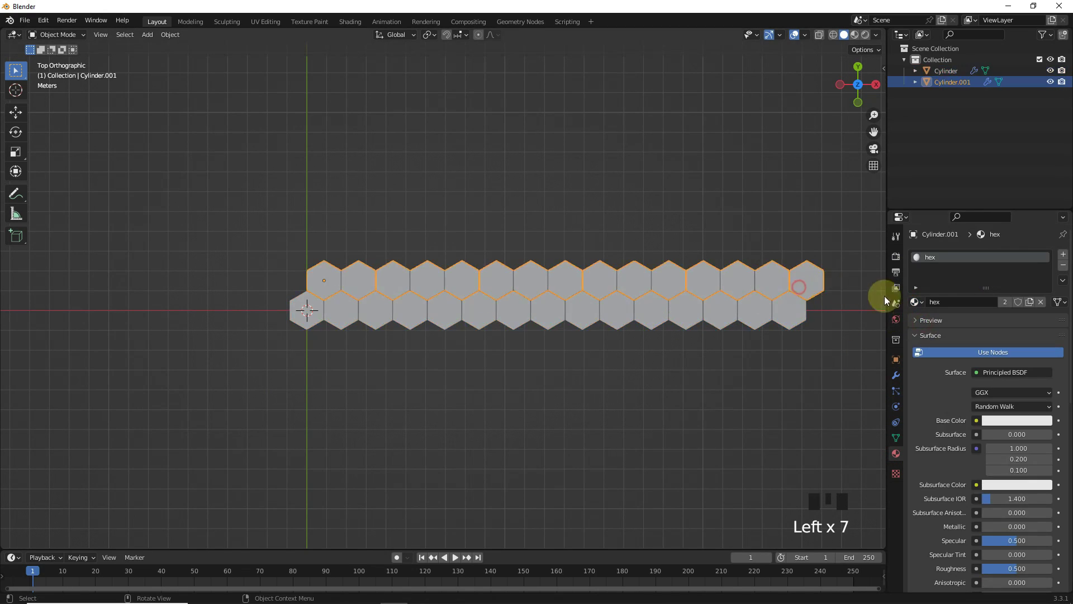
left_click(897, 375)
left_click(1035, 273)
left_click(984, 286)
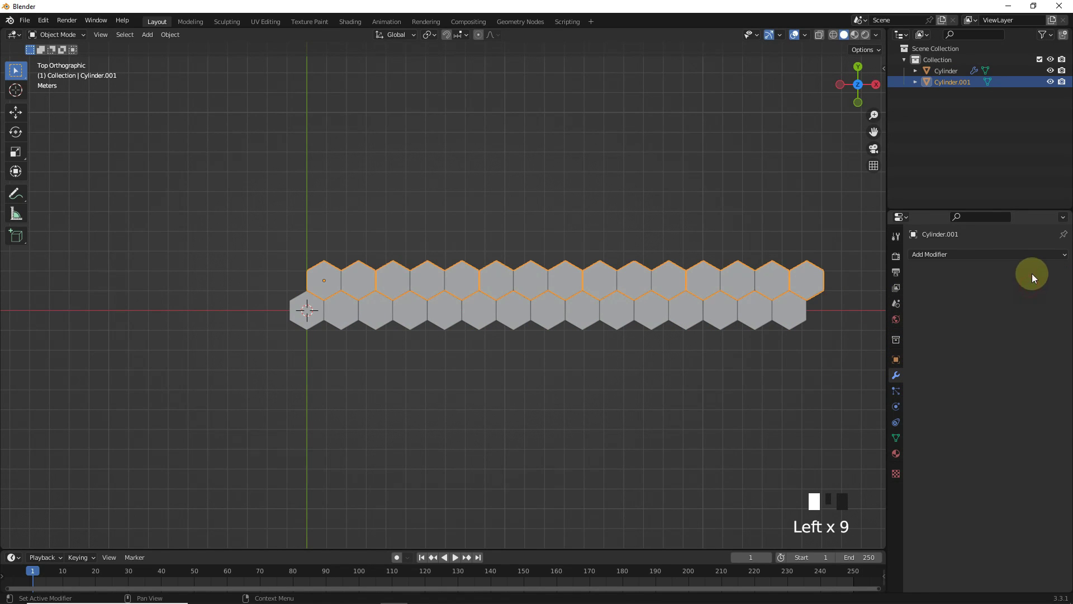
left_click(817, 317)
left_click(1018, 285)
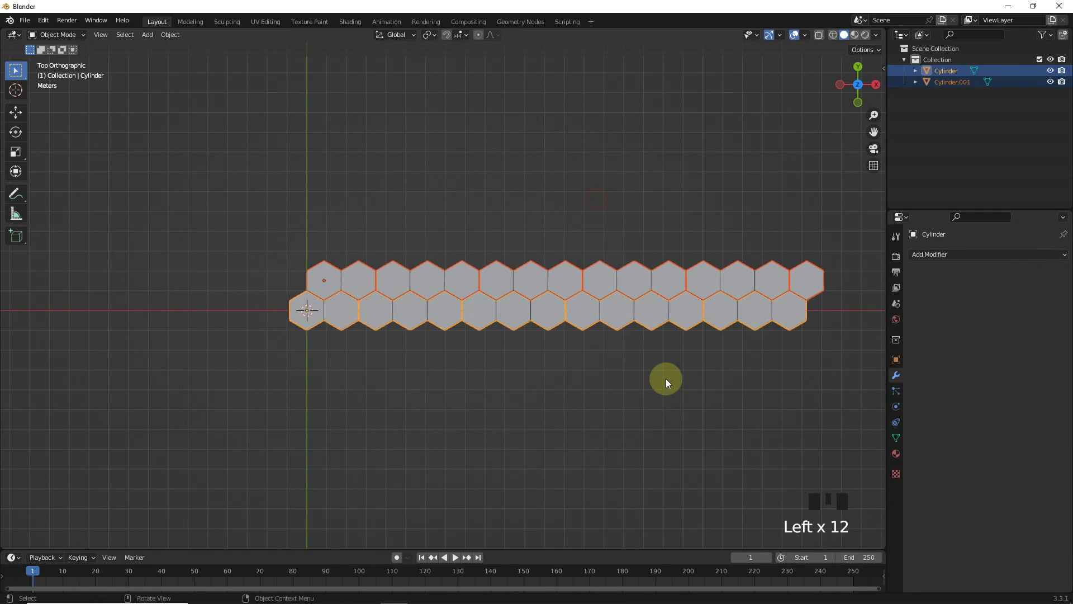
left_click(170, 34)
left_click(206, 146)
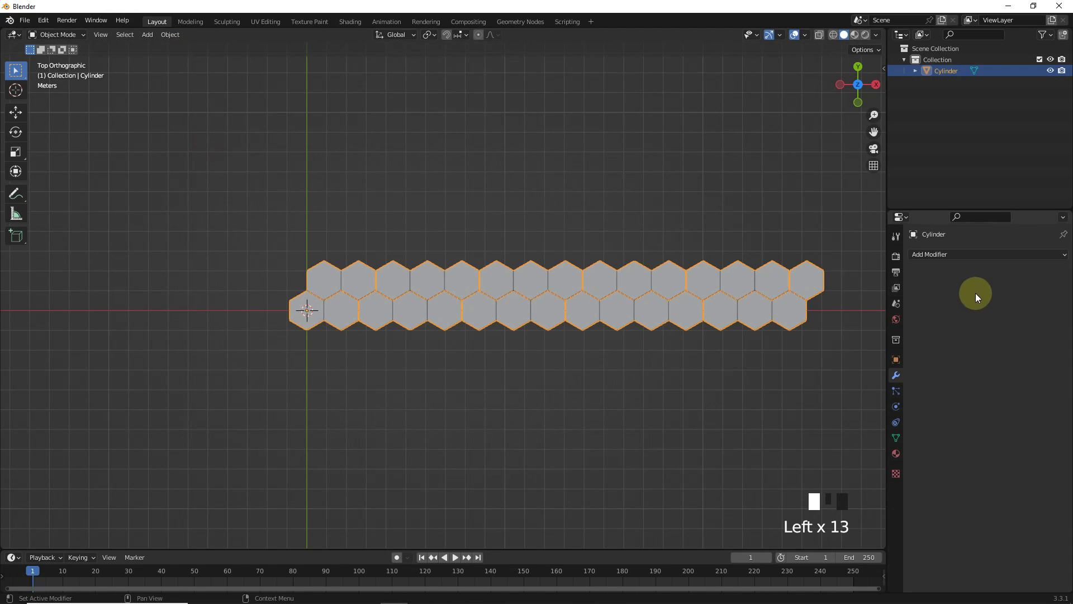
Add an Array modifier to the joined rows with relative offset factors X 0 and Y 1.
left_click(984, 255)
left_click(838, 286)
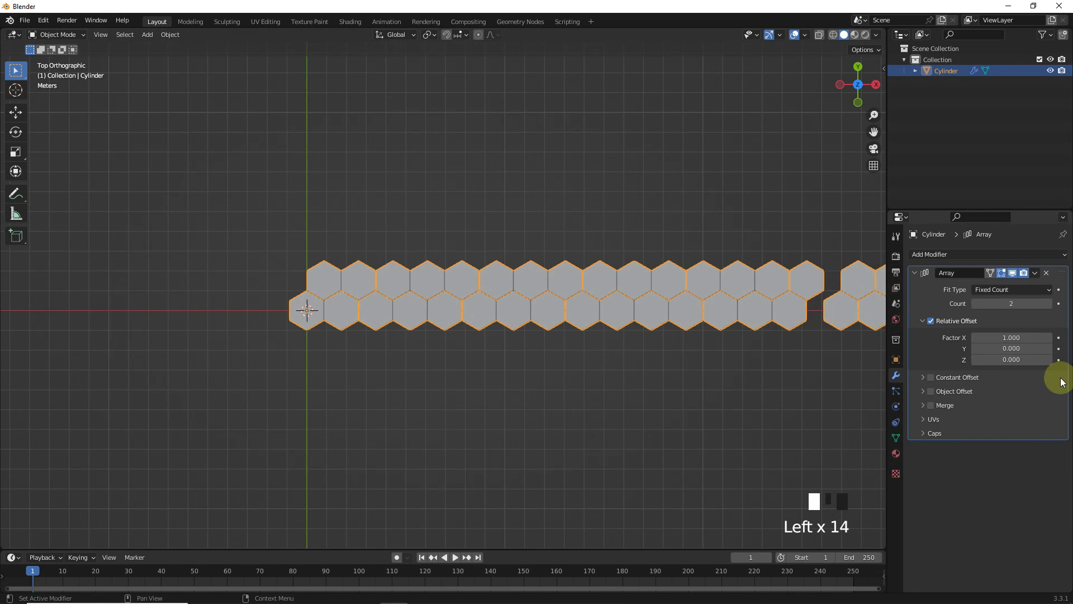
type("0")
key("Return")
left_click(1013, 349)
type("1")
key("Return")
Set the array's relative offset factor Y to 0.862 so the repeated row pairs interlock.
scroll(350, 326, "up", 8)
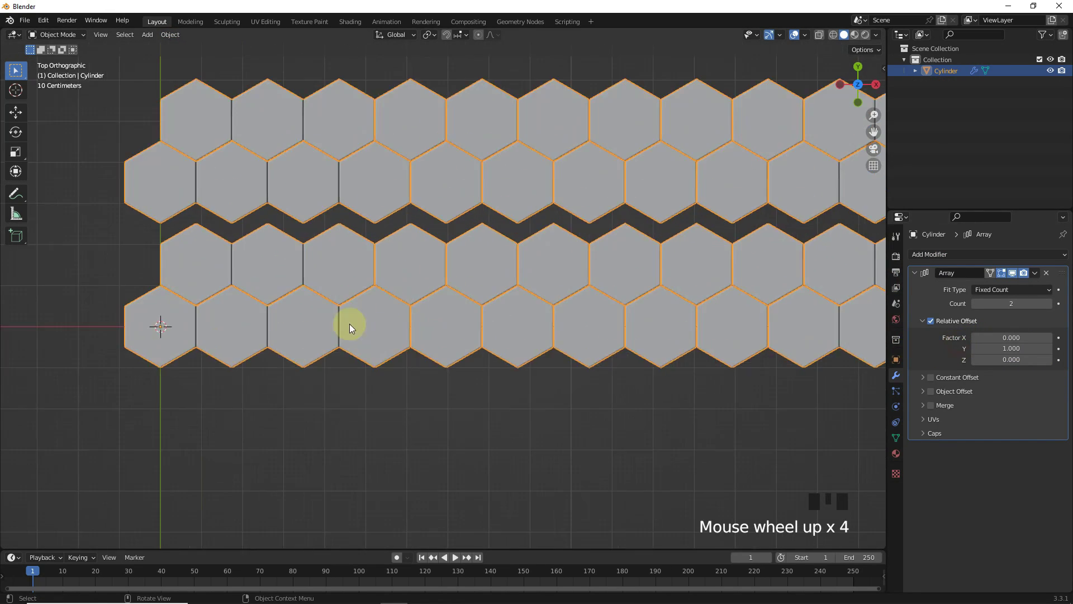
middle_click_drag(350, 326, 713, 503, "shift")
left_click_drag(1013, 349, 945, 349, "shift")
scroll(591, 362, "up", 7)
left_click_drag(1018, 348, 1013, 348, "shift")
left_click(1018, 348)
type(".862")
key("Return")
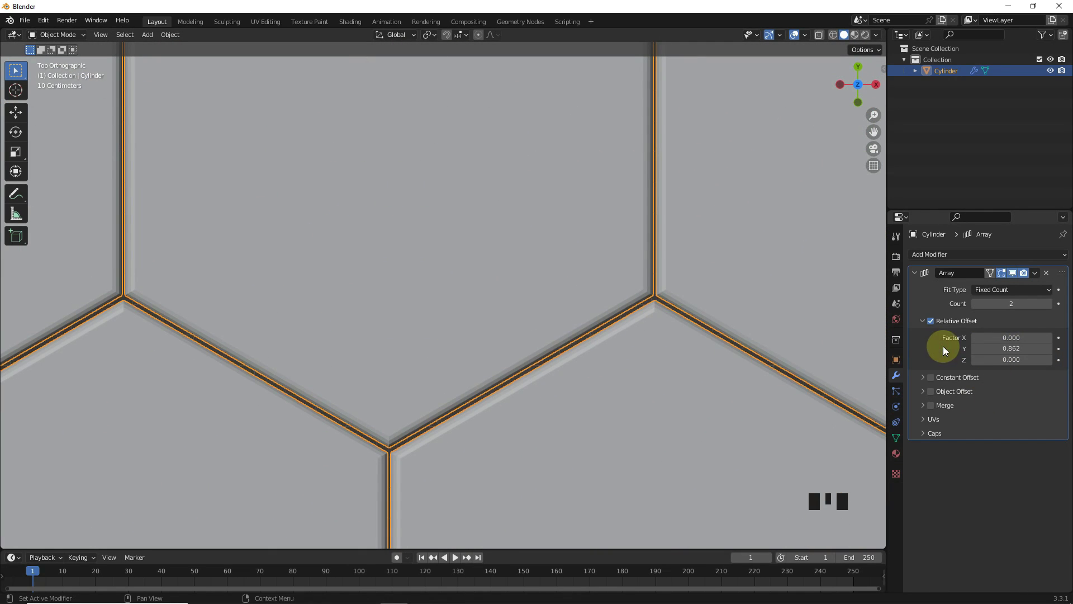
Raise the array count to 6 to extend the hexagon grid in Y.
scroll(297, 351, "down", 14)
scroll(297, 351, "down", 4)
left_click(1050, 303)
left_click(1050, 303)
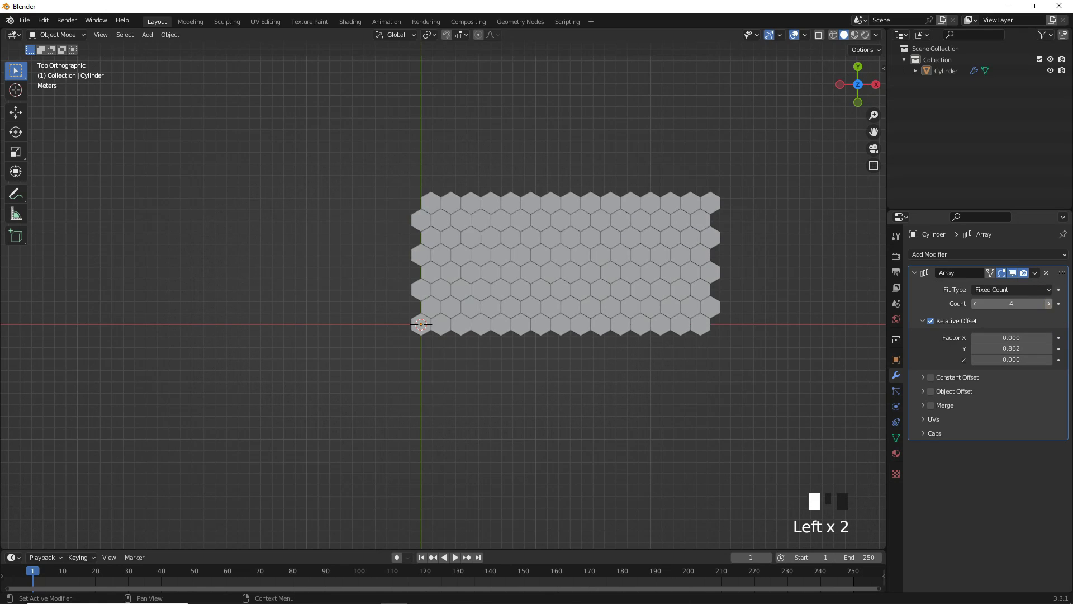
left_click(1050, 303)
left_click(1049, 303)
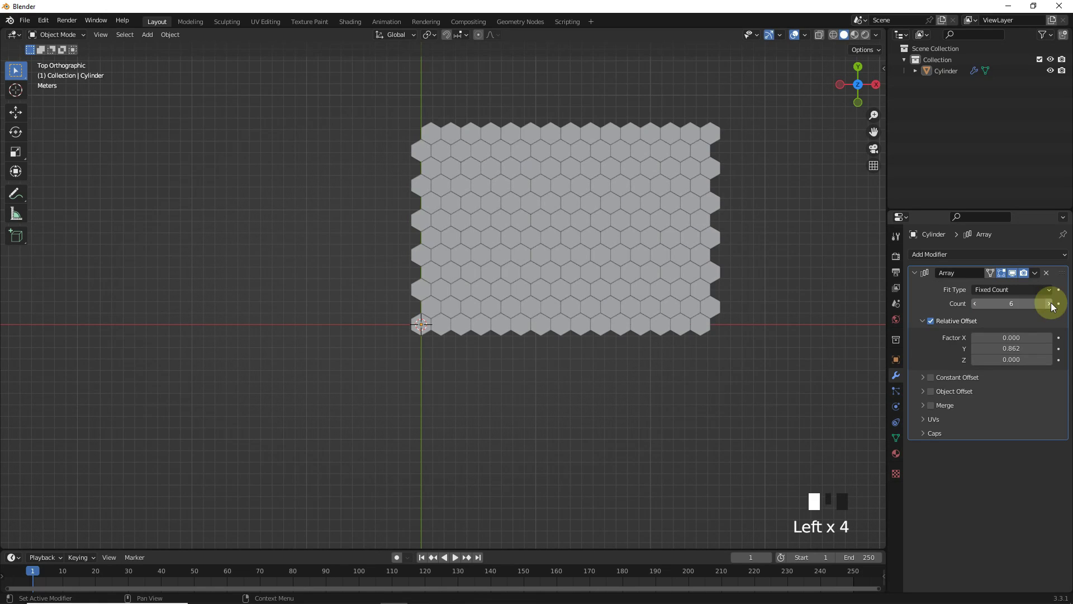
Apply the grid's Array modifier and centre the hexagon grid on the world origin.
left_click(542, 290)
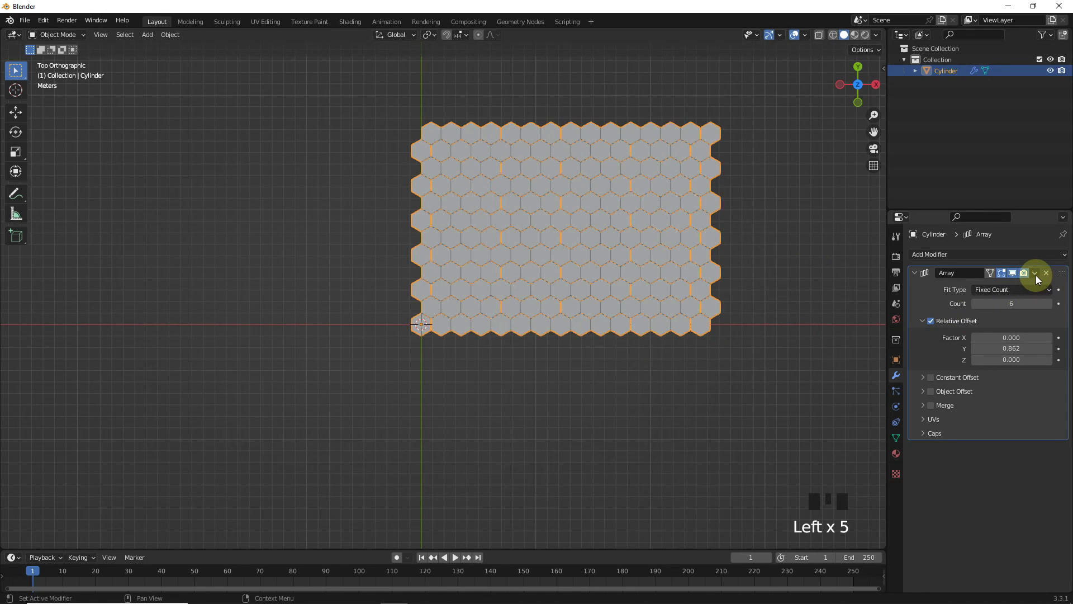
left_click(1035, 274)
left_click(1022, 284)
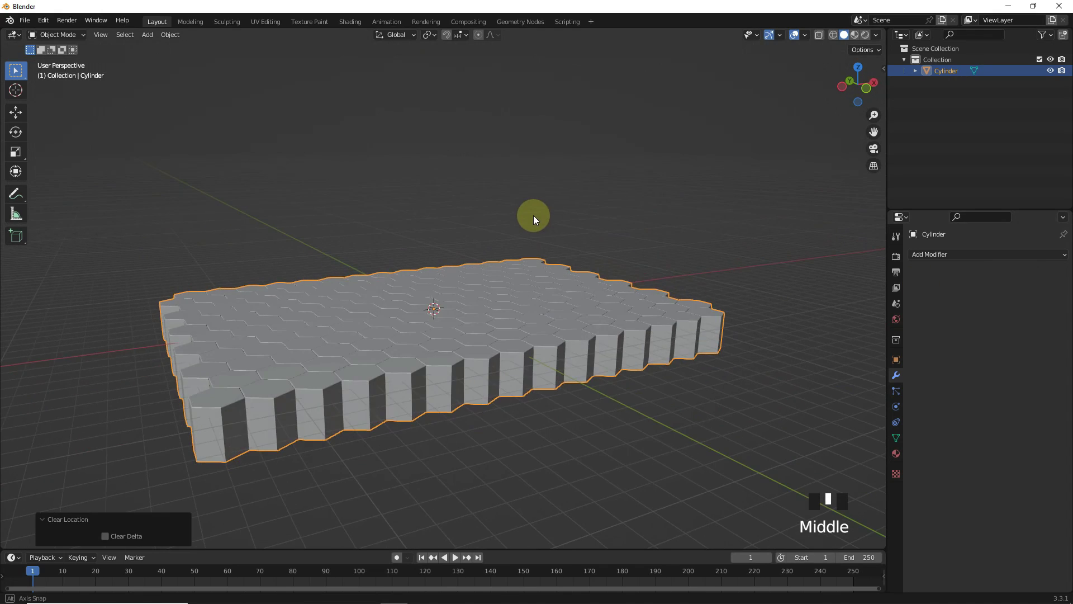
middle_click_drag(533, 216, 441, 278)
Add a camera and move it about 6.8 m up along Z above the hexagon grid.
key("shift+a")
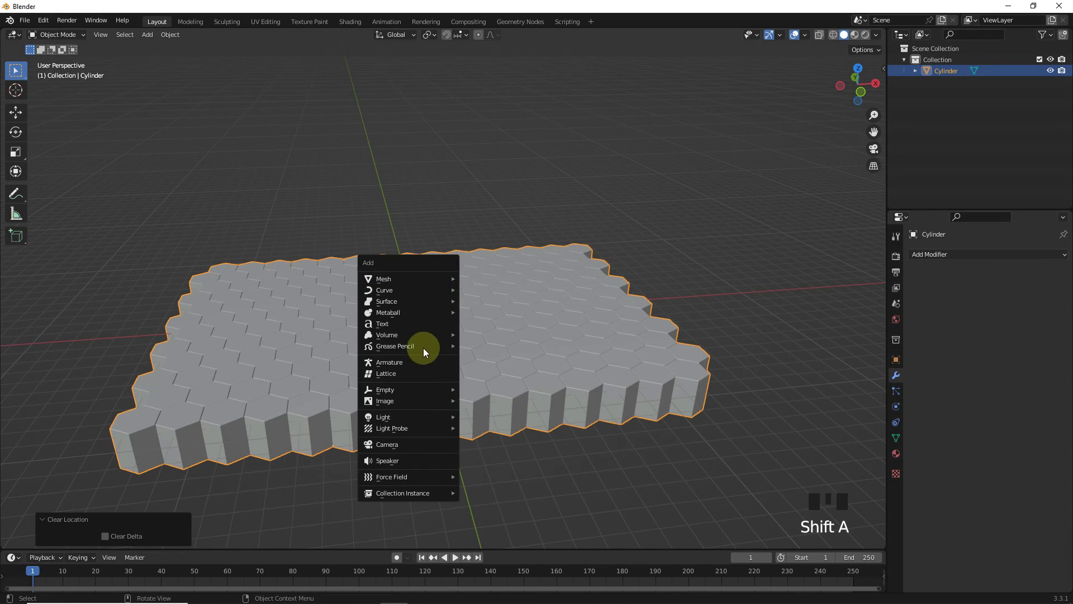
left_click(416, 444)
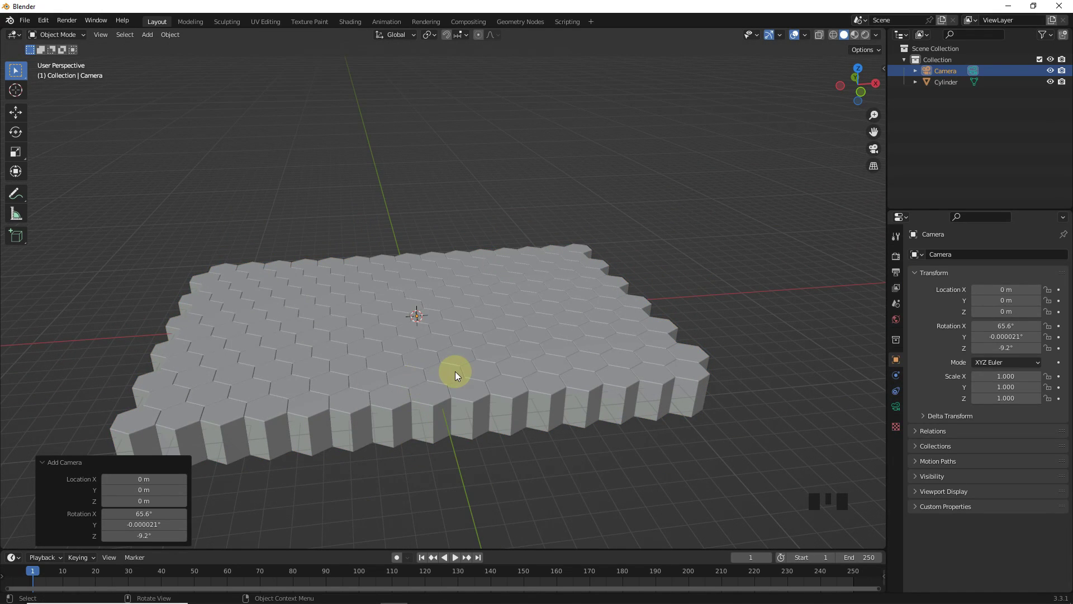
key("g")
key("z")
right_click(444, 290)
left_click(16, 113)
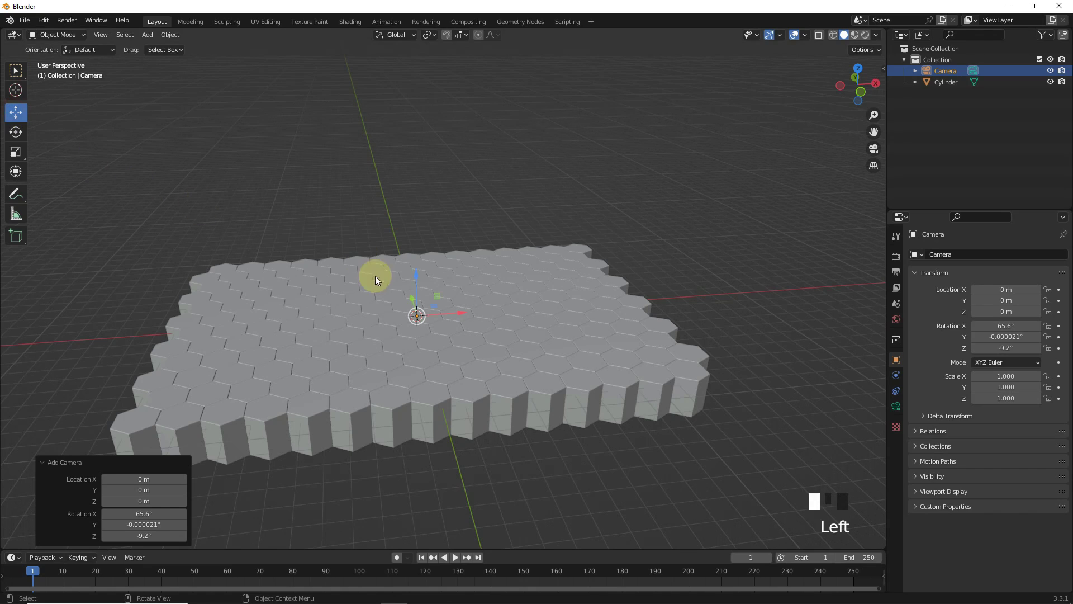
left_click_drag(417, 280, 413, 234)
middle_click_drag(412, 235, 568, 220)
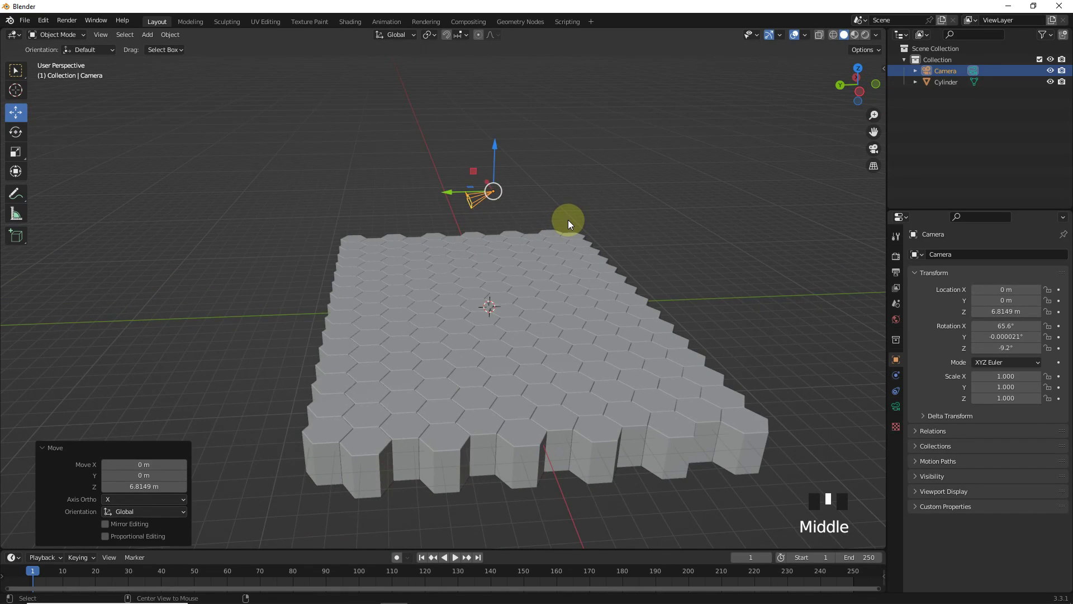
Clear the camera's rotation so it faces straight down, raise it to about 29.3 m in Z, and look through it.
key("alt+r")
key("KP_0")
scroll(631, 266, "up", 6)
key("n")
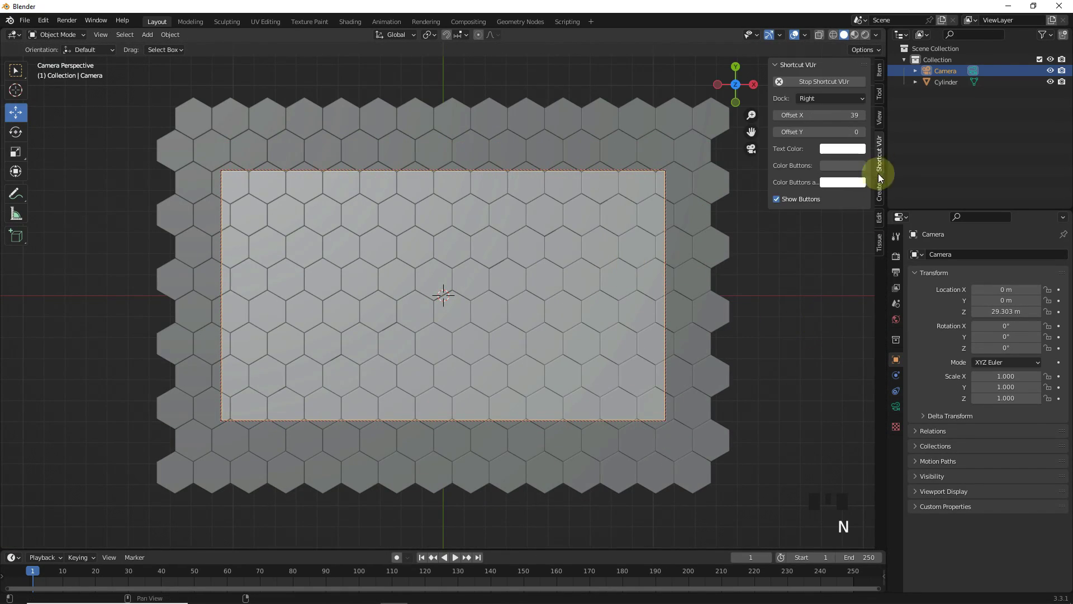
left_click(880, 116)
left_click(820, 205)
key("n")
scroll(618, 261, "up", 2)
Change the camera lens type to Orthographic with an orthographic scale of 23.
left_click(896, 411)
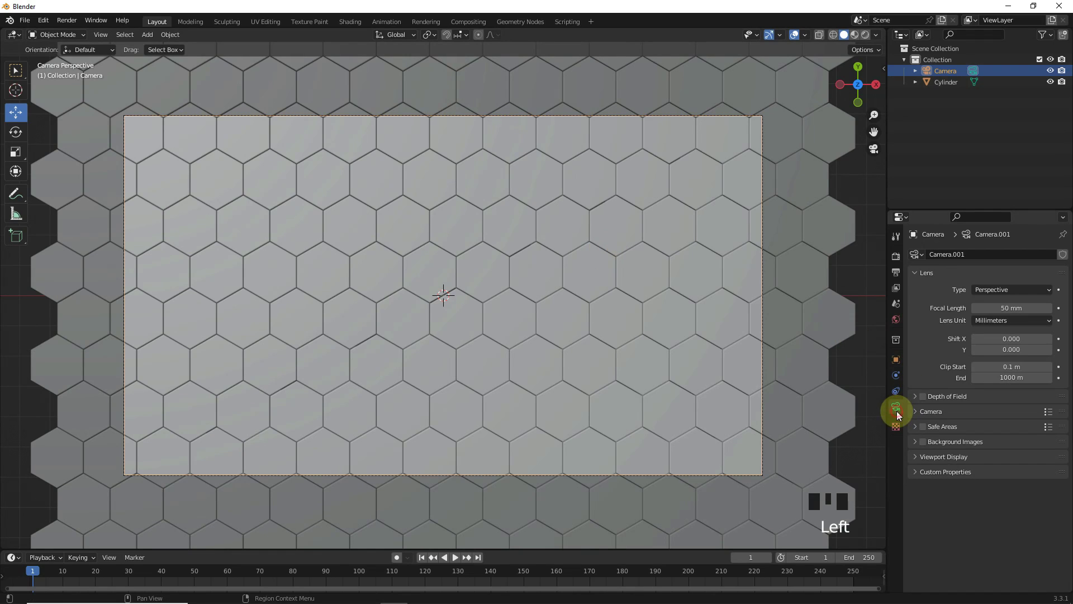
left_click(991, 290)
left_click(992, 317)
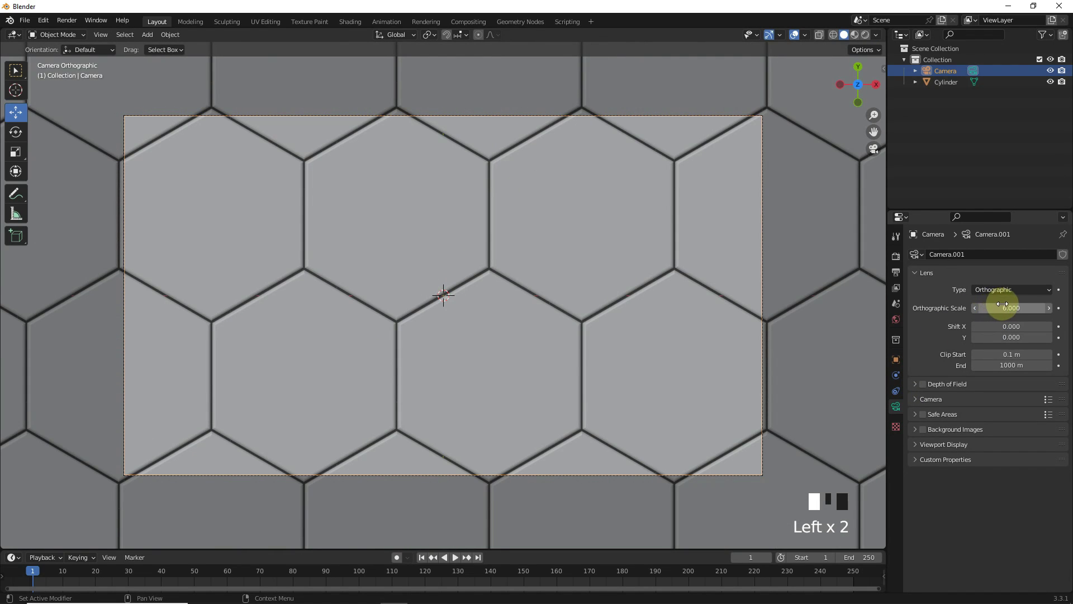
left_click_drag(995, 307, 1051, 308)
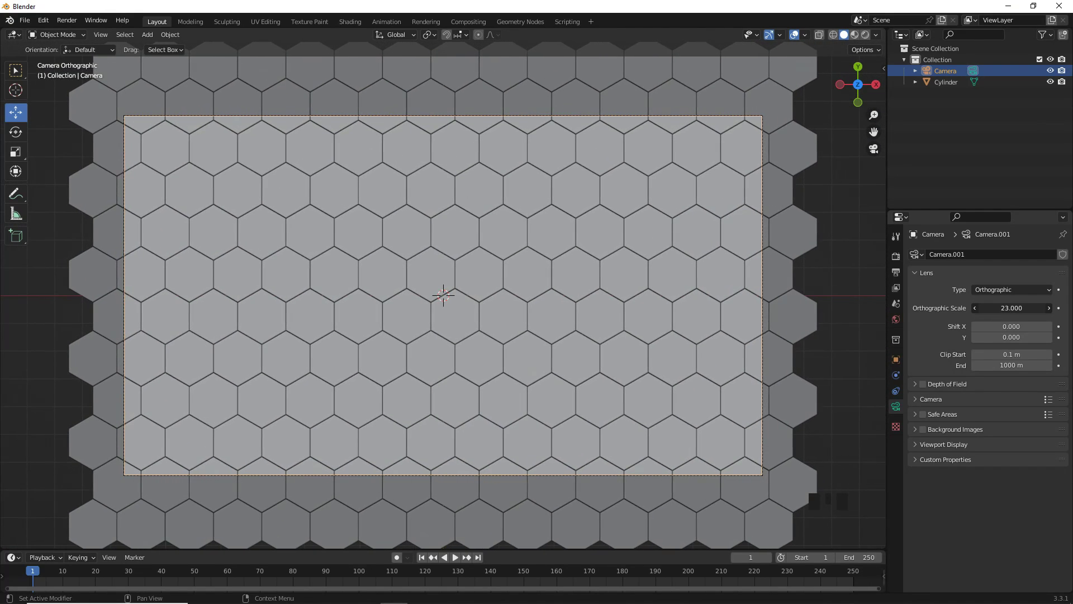
Open the render settings, leave the camera view, and switch the viewport to rendered shading with the hexagon grid selected.
left_click(896, 256)
left_click(635, 318)
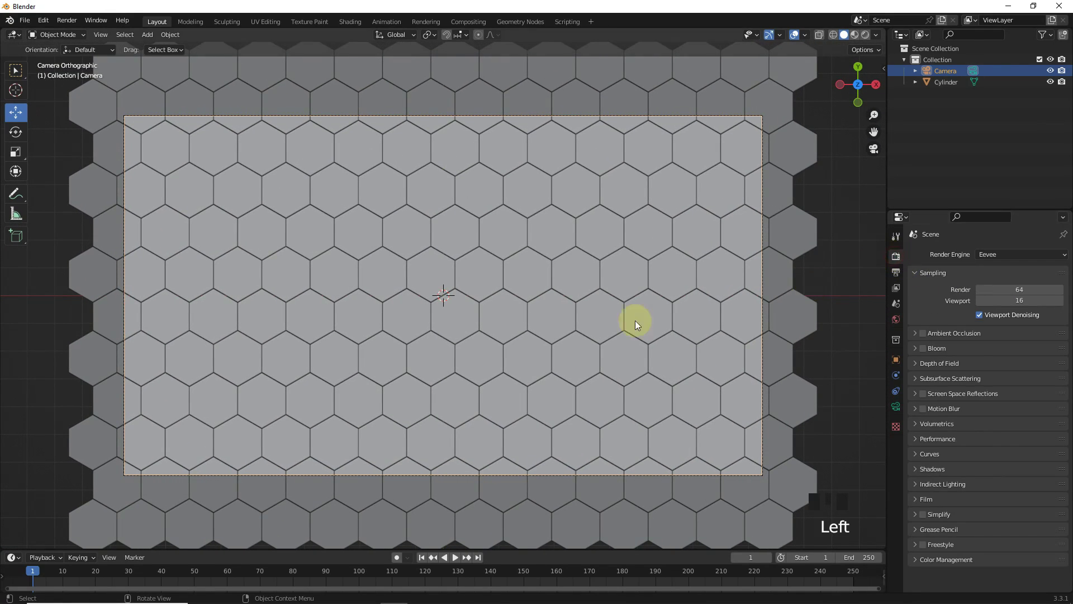
middle_click_drag(635, 320, 626, 159)
left_click(864, 35)
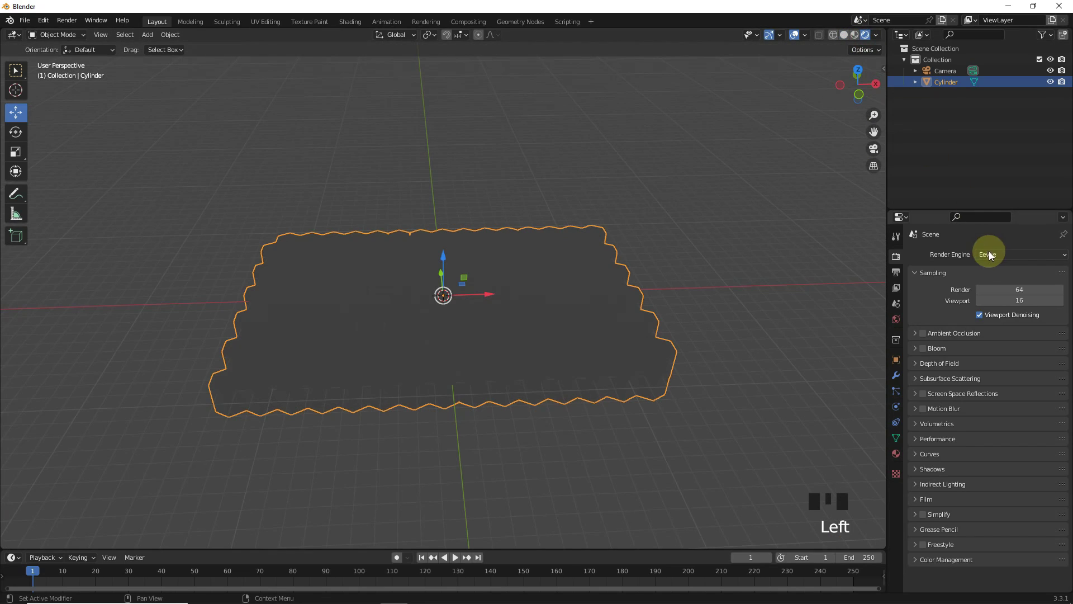
Switch the render engine to Cycles with GPU Compute as the device and deselect the hexagon grid.
left_click(988, 253)
left_click(996, 293)
left_click(1001, 283)
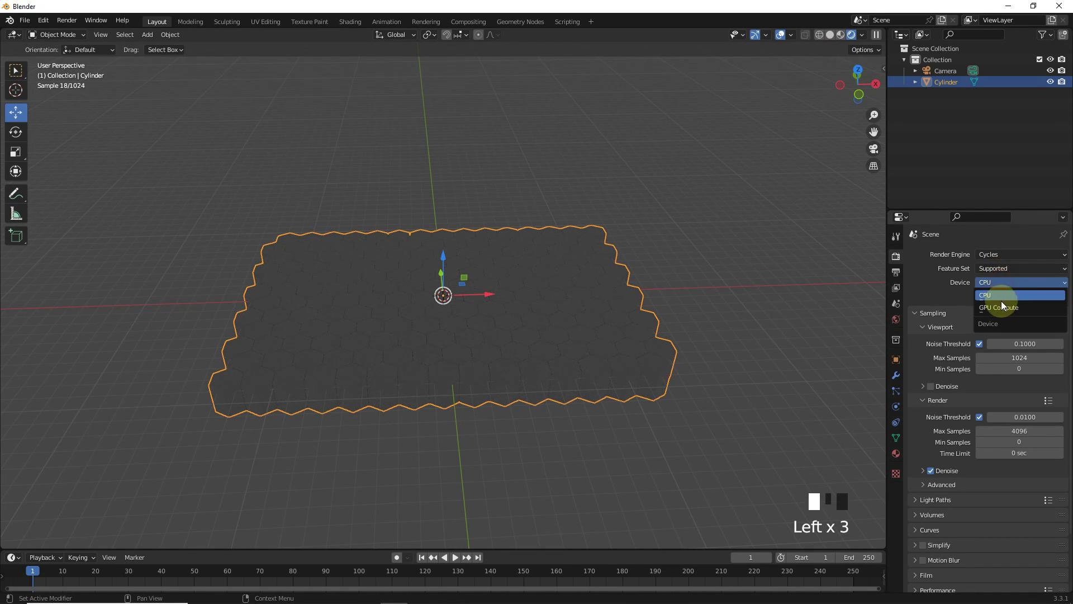
left_click(1002, 302)
left_click(710, 274)
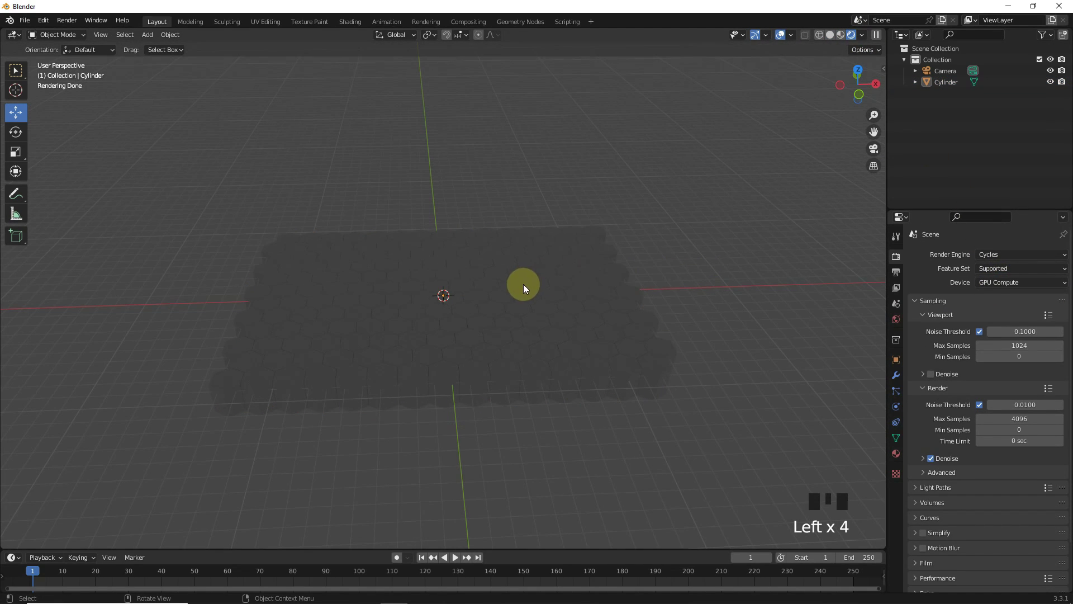
Add a plane mesh at the centre of the grid and scale it up by about 6.58.
key("KP_7")
scroll(398, 257, "down", 3)
key("shift+a")
mouse_move(380, 73)
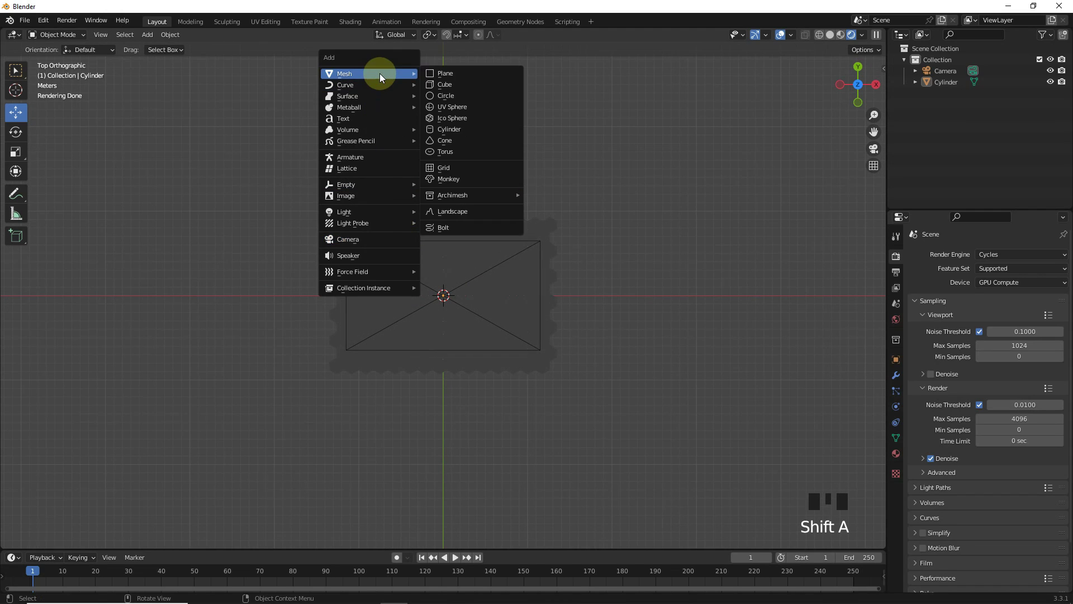
left_click(442, 73)
key("s")
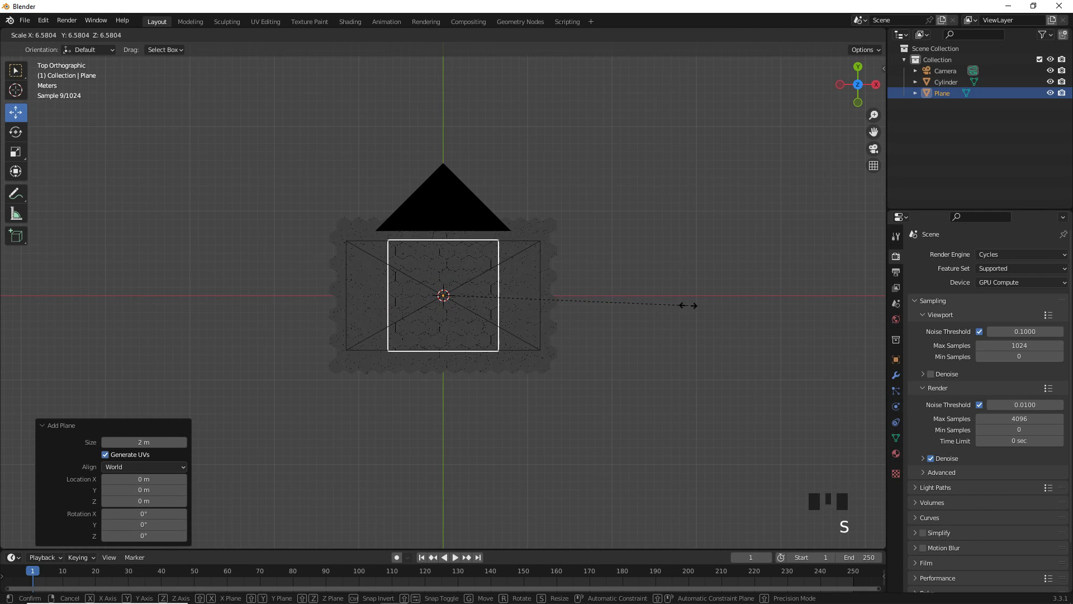
left_click(688, 306)
Rotate the plane 90° about X to stand upright and move it about 16.2 m along Y beyond the grid.
middle_click_drag(487, 362, 642, 254)
key("r")
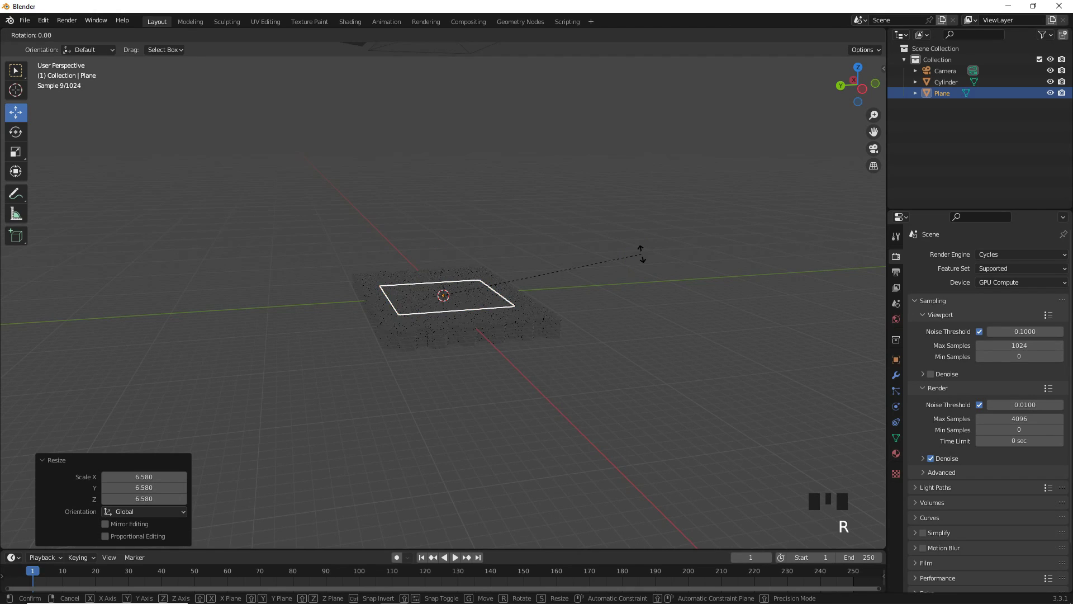
type("x90")
key("Return")
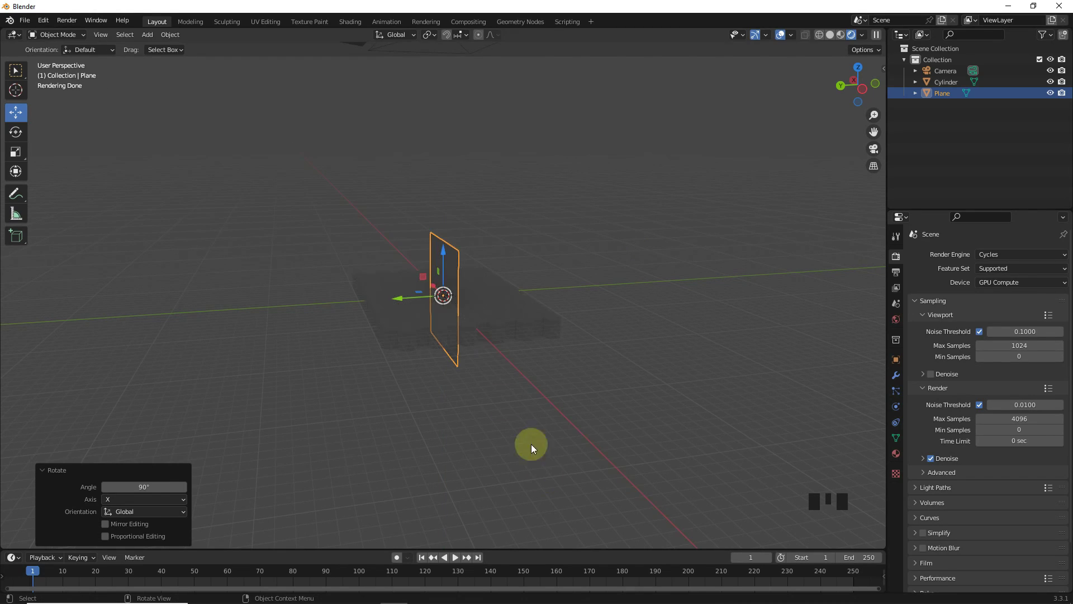
left_click_drag(392, 300, 304, 308)
Widen the upright plane along X to about twice its width and shift it about 15.5 m in negative X.
key("KP_7")
key("s")
key("x")
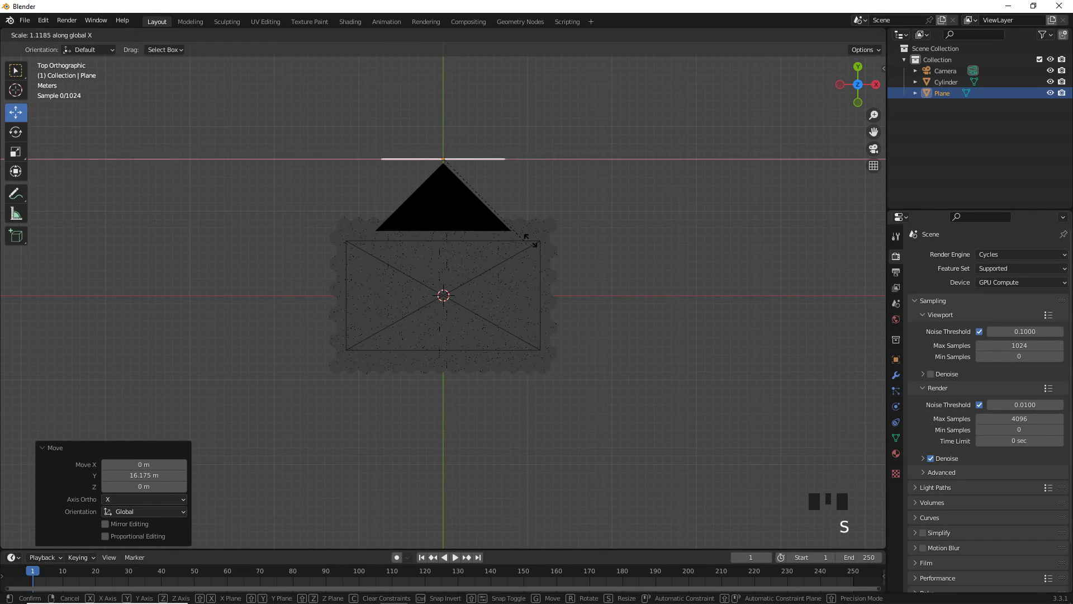
left_click(641, 233)
key("g")
left_click(509, 236)
Turn the plane in top view to face the hexagon grid and raise it along Z.
key("r")
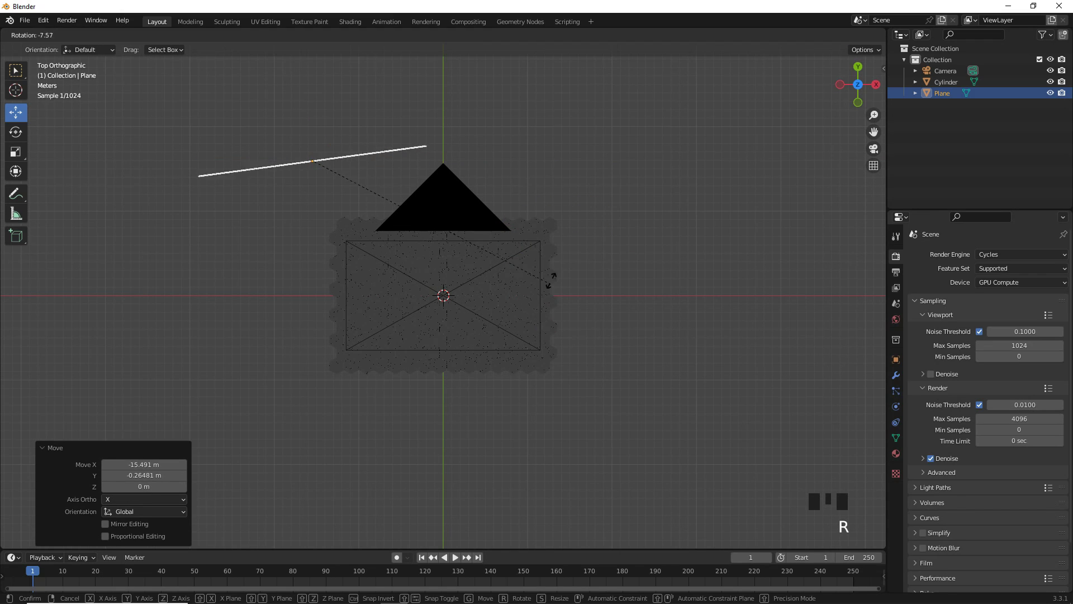
left_click(551, 152)
key("KP_1")
left_click_drag(308, 244, 307, 206)
middle_click_drag(559, 226, 849, 388)
Give the plane a new Emission material with strength 6.1 and check the lighting through the camera.
left_click(896, 453)
left_click(978, 301)
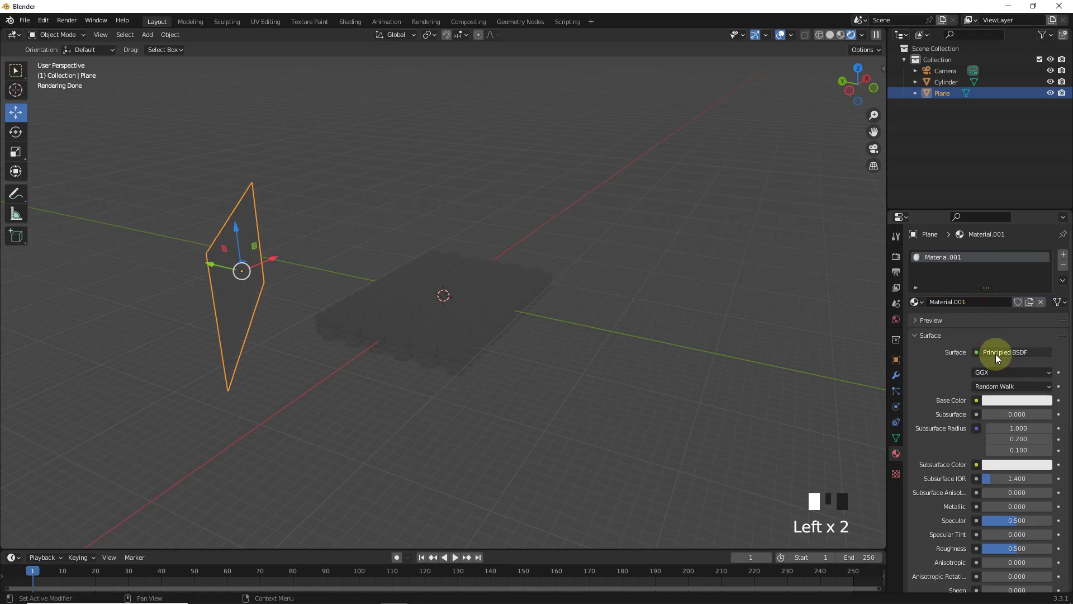
left_click_drag(995, 352, 918, 138)
left_click_drag(1005, 387, 1035, 387)
key("KP_7")
key("KP_0")
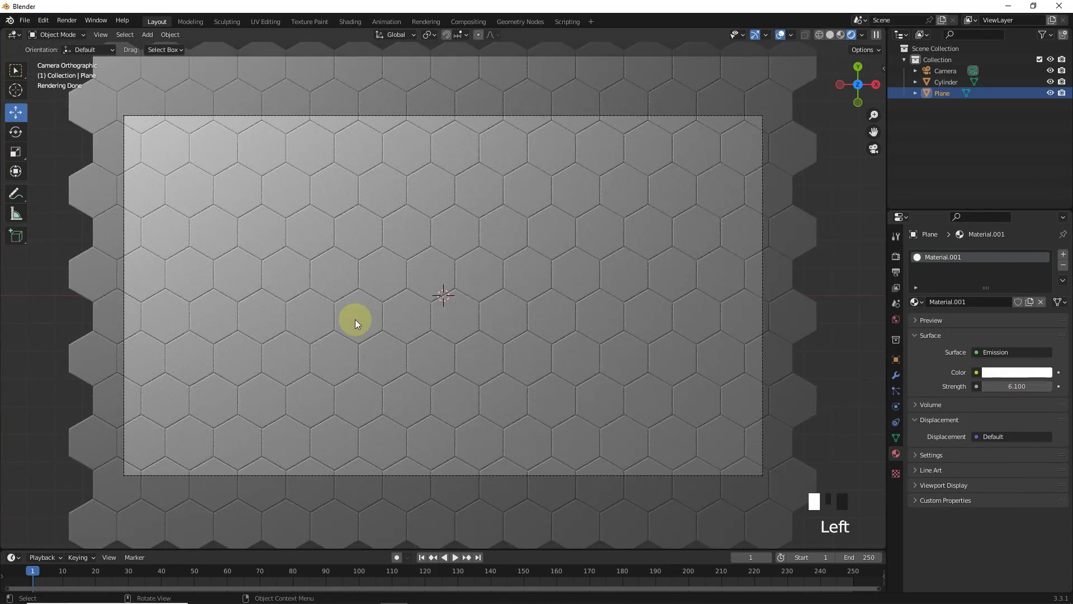
Duplicate the light plane to the opposite side of the grid, about 35 m in X and -31.2 m in Y.
key("KP_0")
key("shift+d")
left_click(594, 431)
middle_click_drag(595, 431, 700, 323)
Tilt the duplicated light plane over the grid and raise it about 12 m.
key("r")
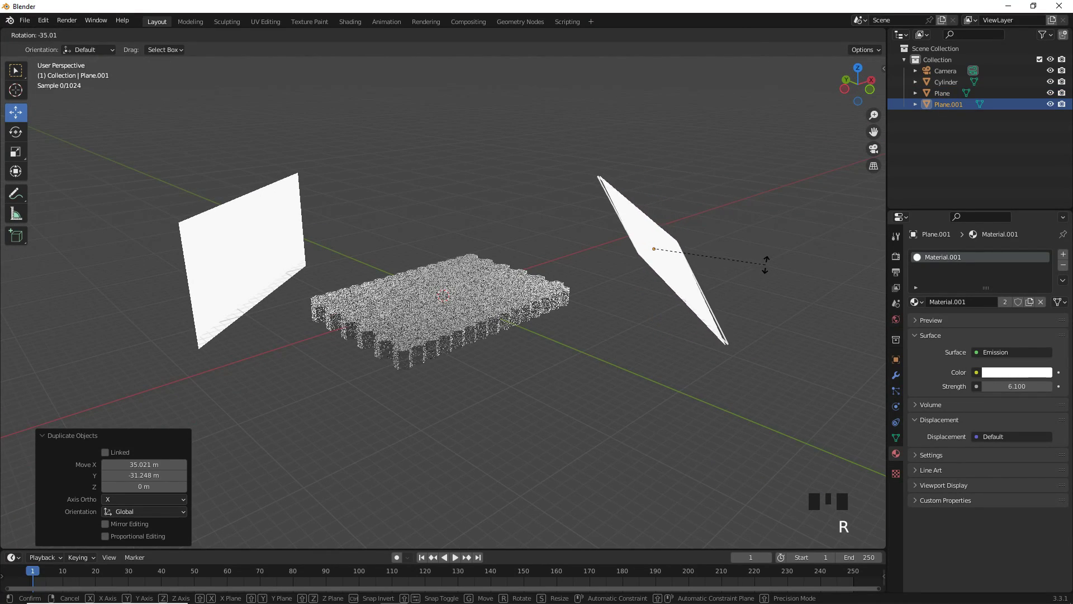
left_click(752, 270)
key("g")
left_click(691, 185)
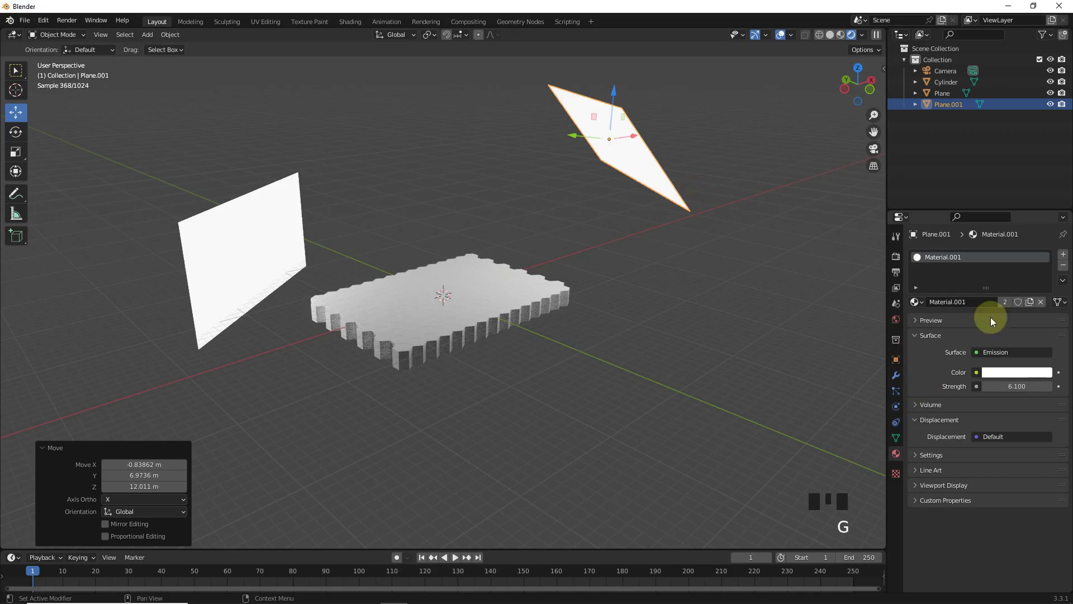
Make the duplicated plane's material an independent copy and set its emission strength to 2.
left_click(1031, 302)
key("Return")
key("KP_0")
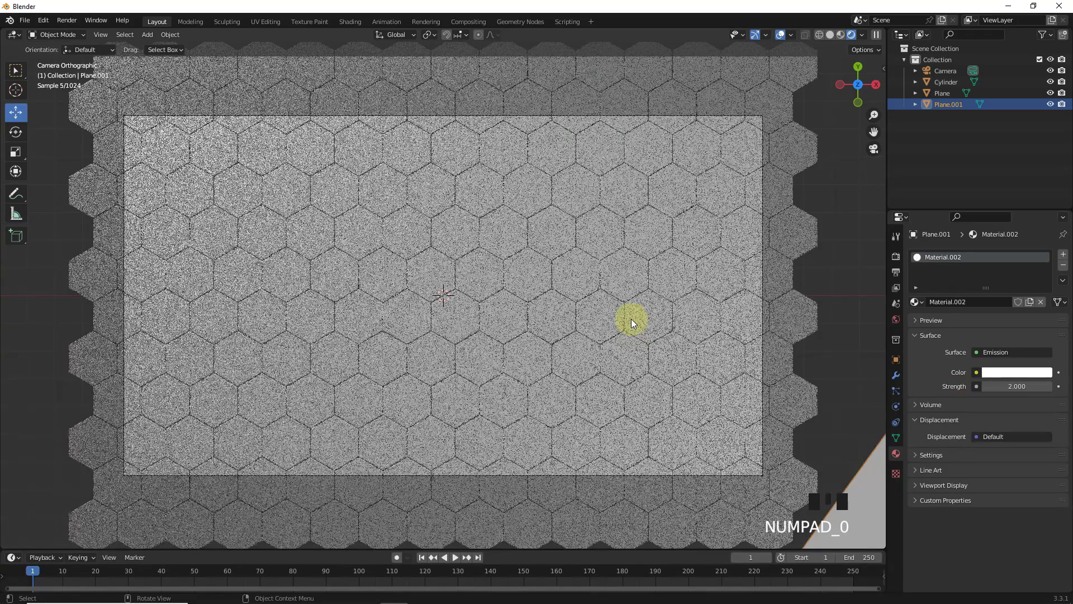
left_click_drag(1012, 386, 1021, 386)
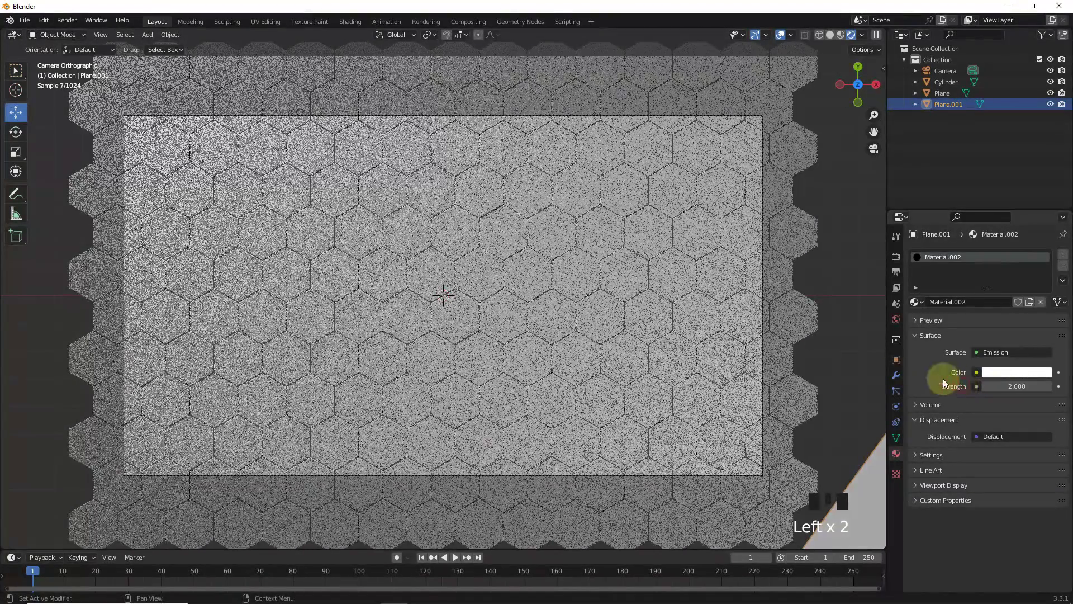
Show the selectability toggles in the outliner and make both light planes unselectable.
left_click(572, 329)
mouse_move(572, 328)
middle_mouse_down()
mouse_move(552, 352)
mouse_move(559, 313)
middle_mouse_up()
left_click(602, 136)
left_click(1048, 37)
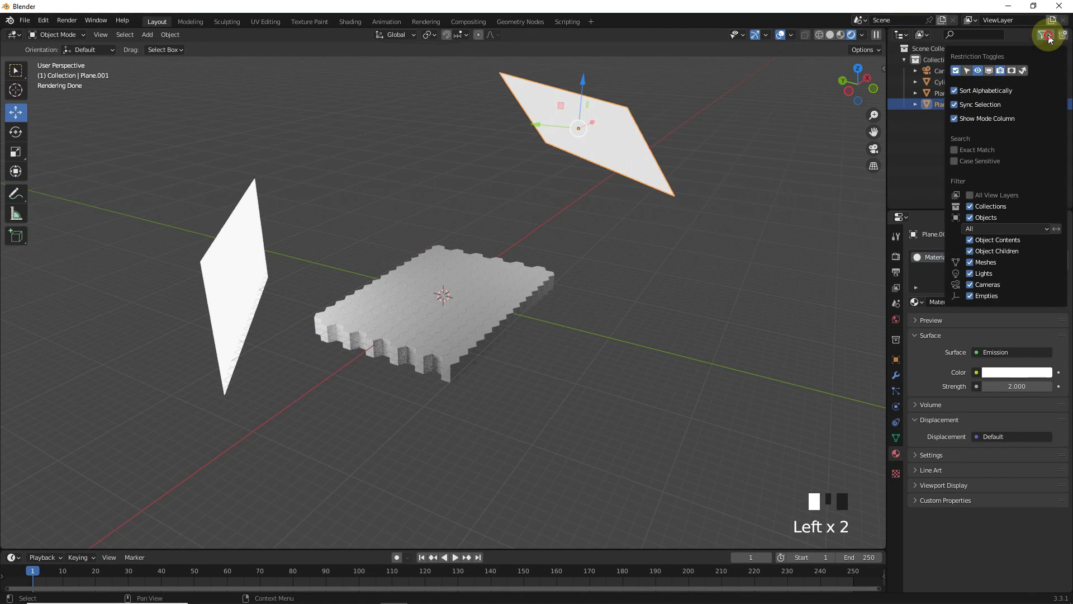
left_click(970, 71)
left_click(940, 129)
left_click(1042, 101)
left_click(1042, 94)
left_click(601, 154)
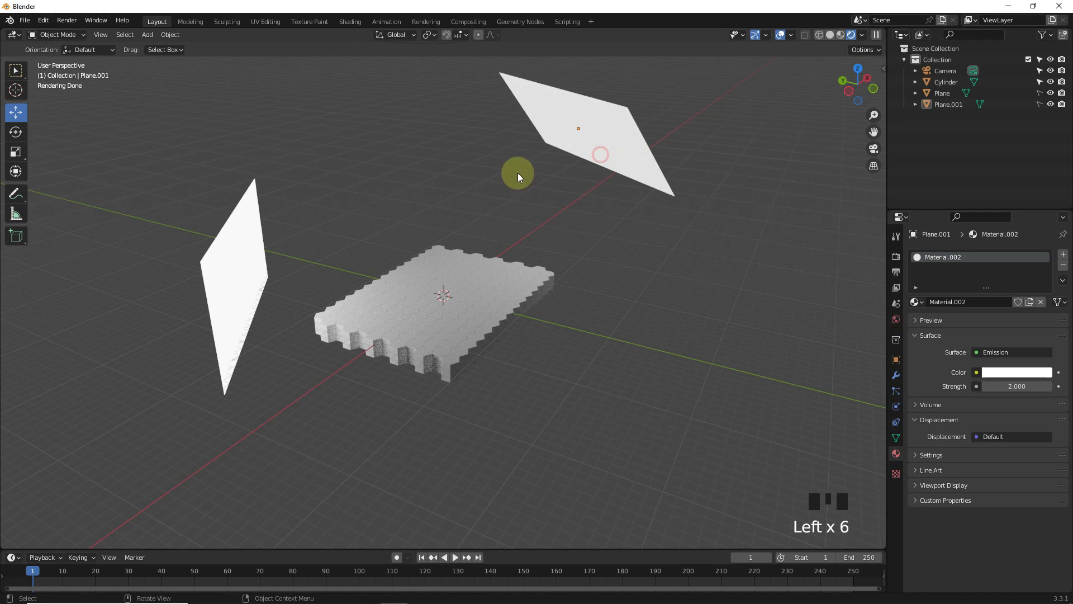
Separate the whole hexagon grid mesh by loose parts into individual hexagon objects.
left_click(467, 267)
key("Tab")
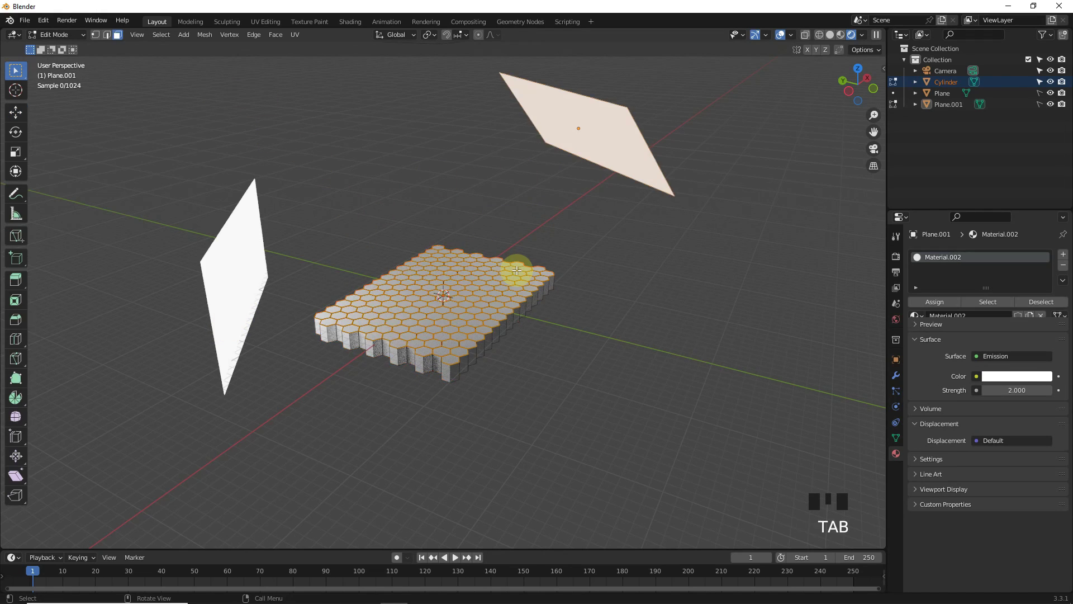
key("a")
scroll(520, 273, "up", 3)
key("p")
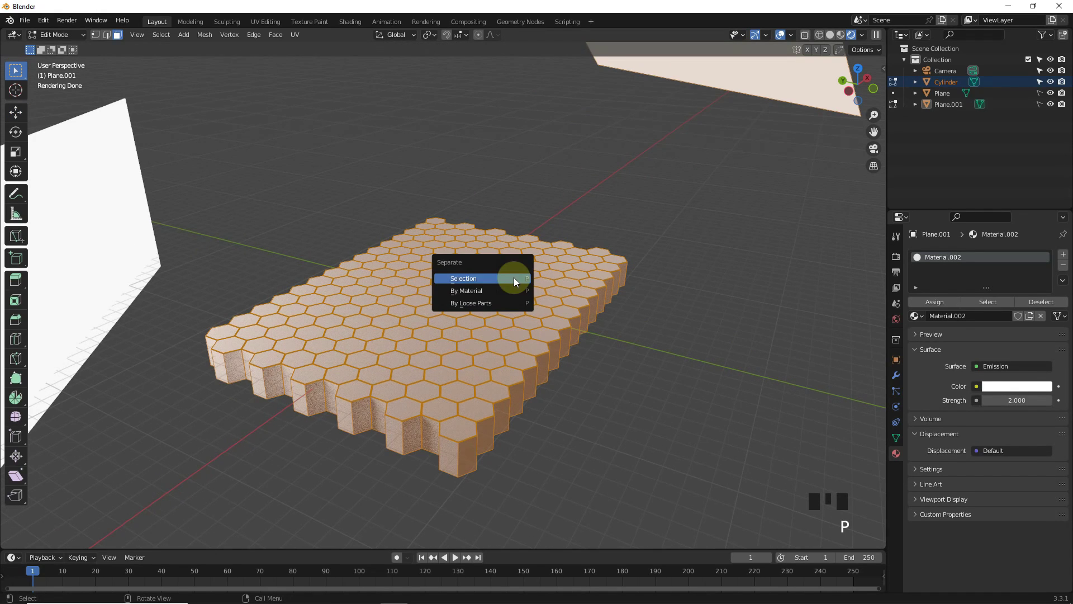
left_click(514, 306)
key("Tab")
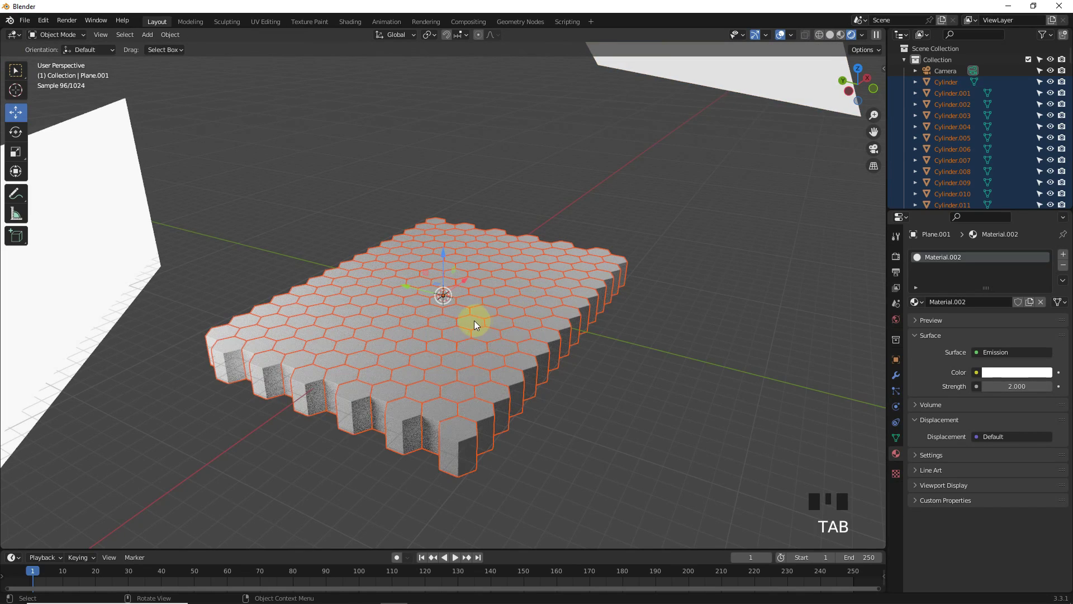
Set the origin of every separated hexagon to its own geometry and deselect them.
left_click(170, 34)
mouse_move(203, 65)
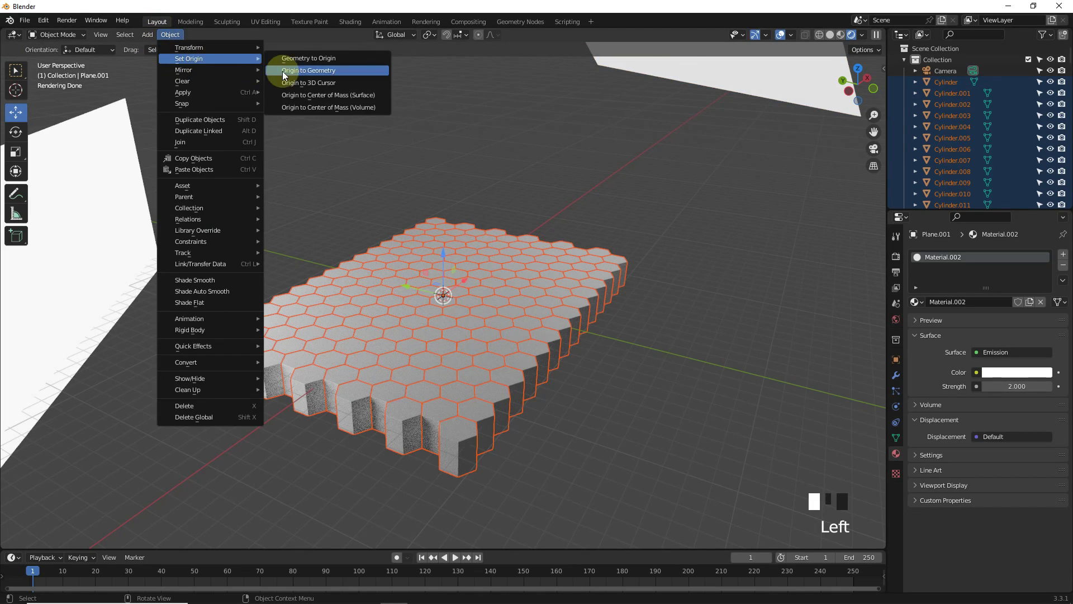
left_click(283, 71)
left_click(594, 428)
Select a single hexagon and open its hex material in the shader editor, making room before the Principled BSDF node.
middle_click_drag(593, 428, 643, 378)
left_click(469, 366)
left_click(547, 316)
left_click(476, 309)
left_click(13, 34)
left_click(33, 139)
middle_click_drag(248, 288, 492, 204)
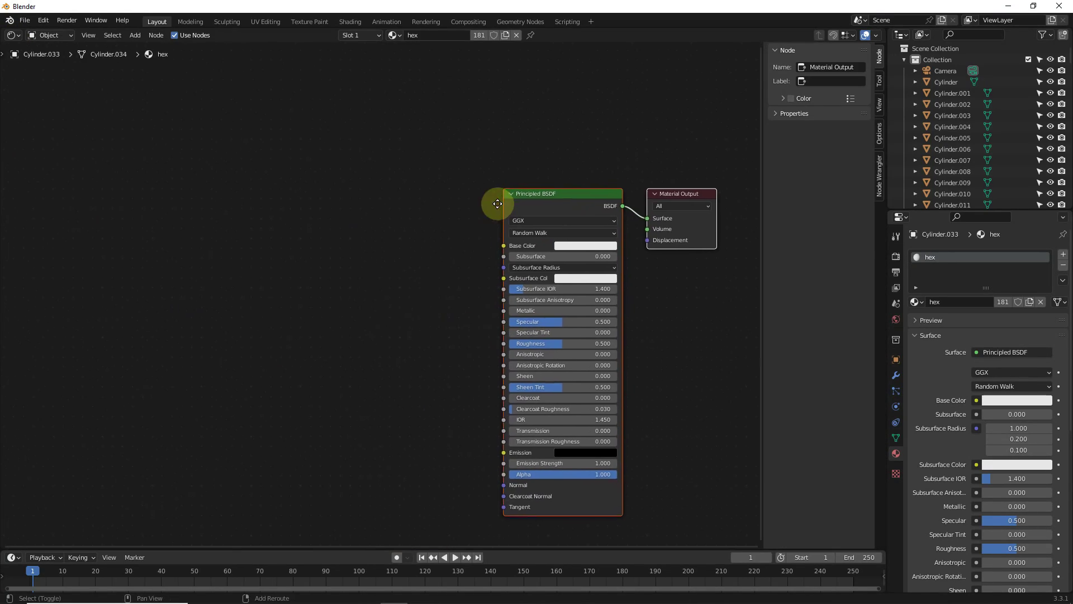
Add a ColorRamp node before the Principled BSDF and an Object Info node before the ColorRamp.
left_click(151, 47)
type("col")
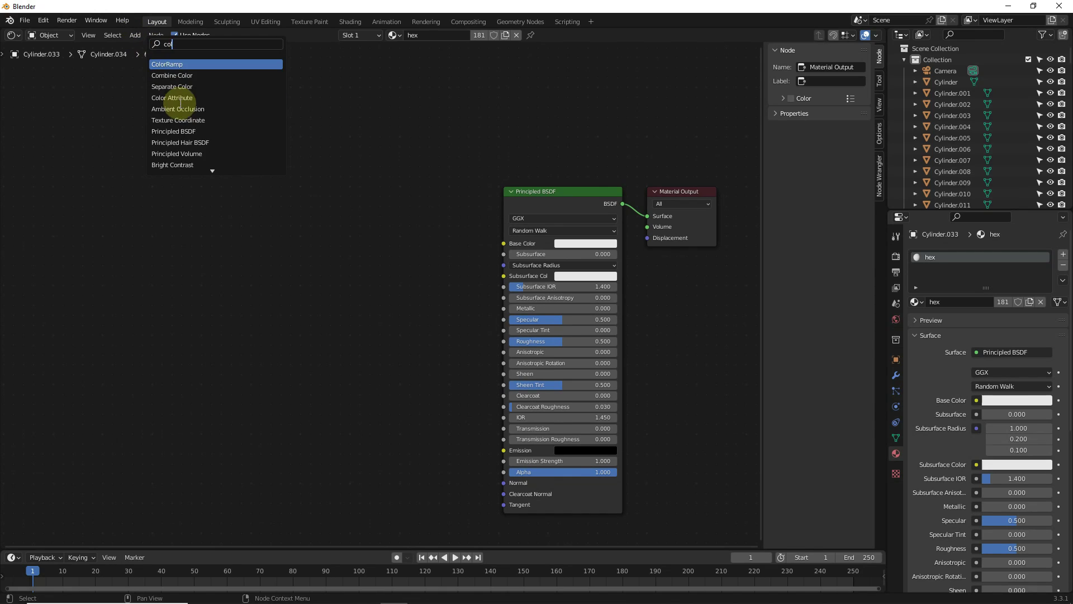
type("o")
left_click(177, 63)
left_click(328, 219)
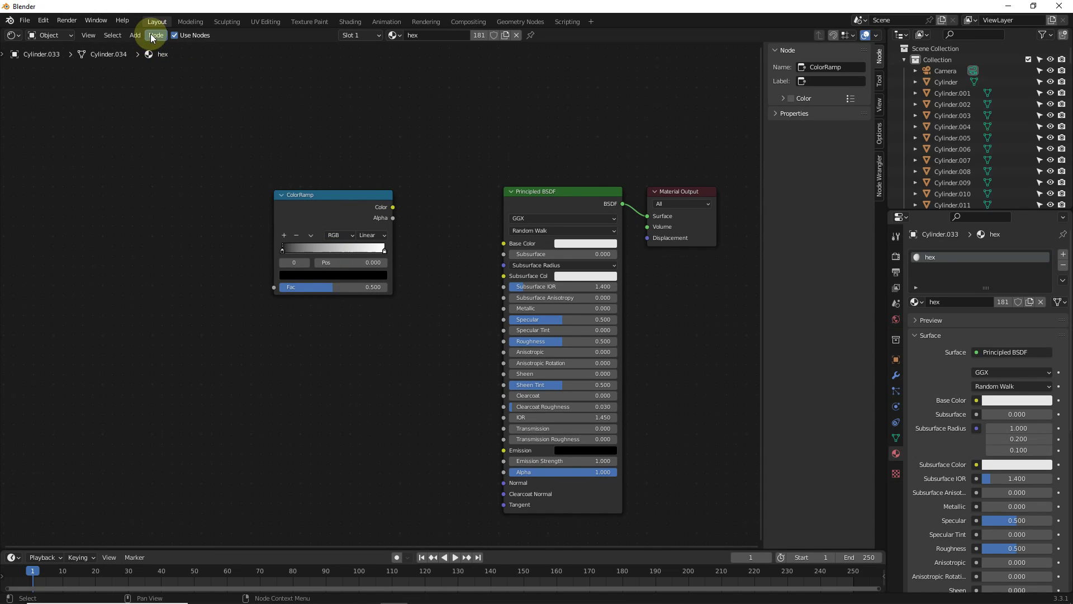
left_click(145, 49)
type("inf")
left_click(167, 85)
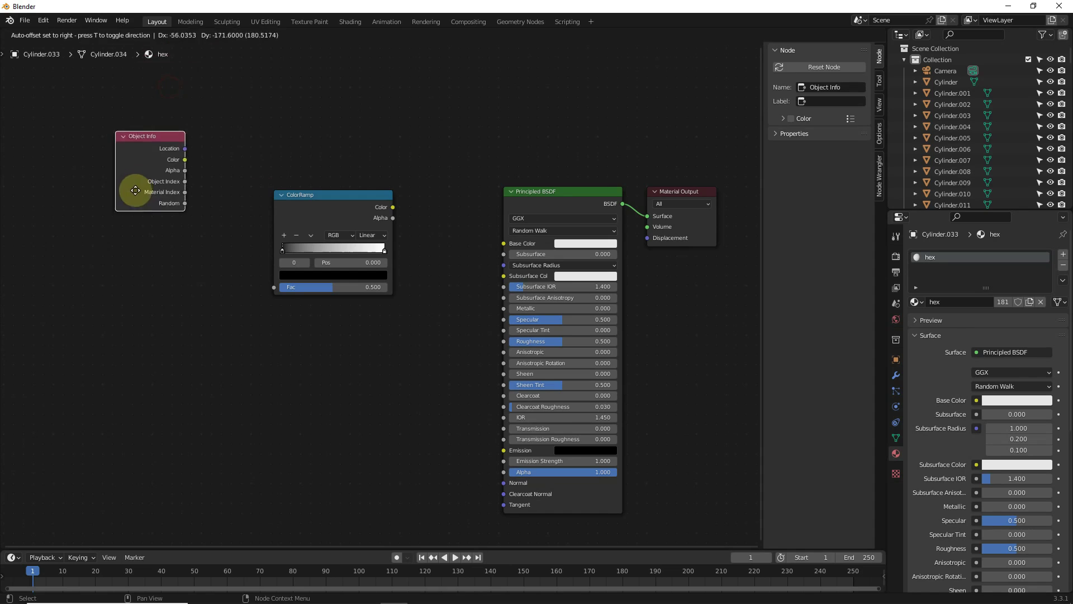
Link Object Info's Random output to the ColorRamp's Fac and the ramp's Color output to the Principled BSDF's Base Color.
left_click(177, 249)
left_click_drag(177, 250, 274, 286)
left_click(400, 207)
left_click_drag(499, 246, 503, 243)
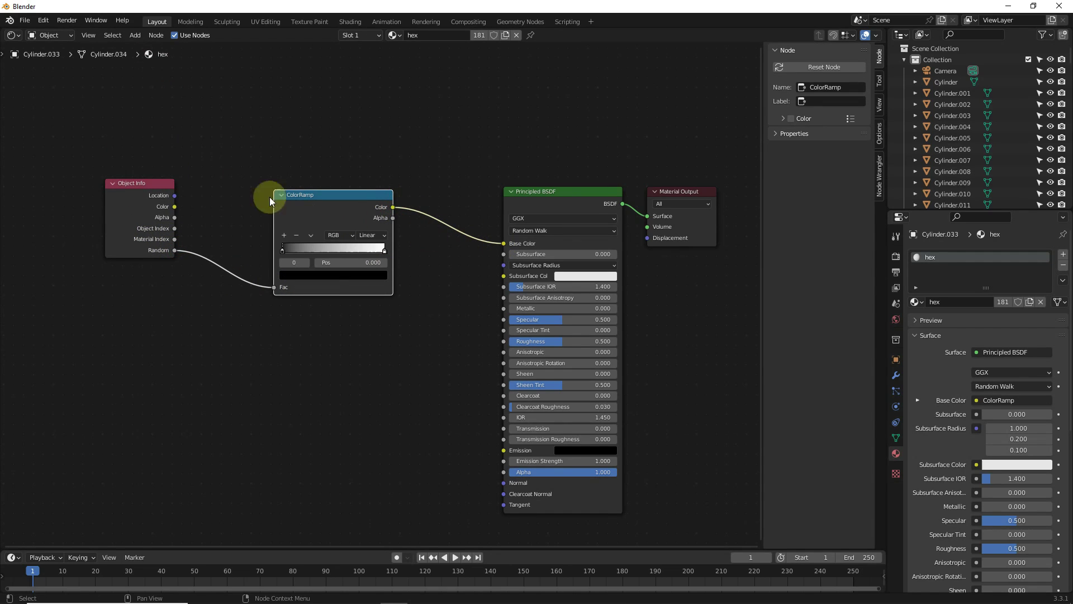
Return to the 3D viewport and look at the hexagon grid through the camera.
left_click(11, 37)
left_click(27, 63)
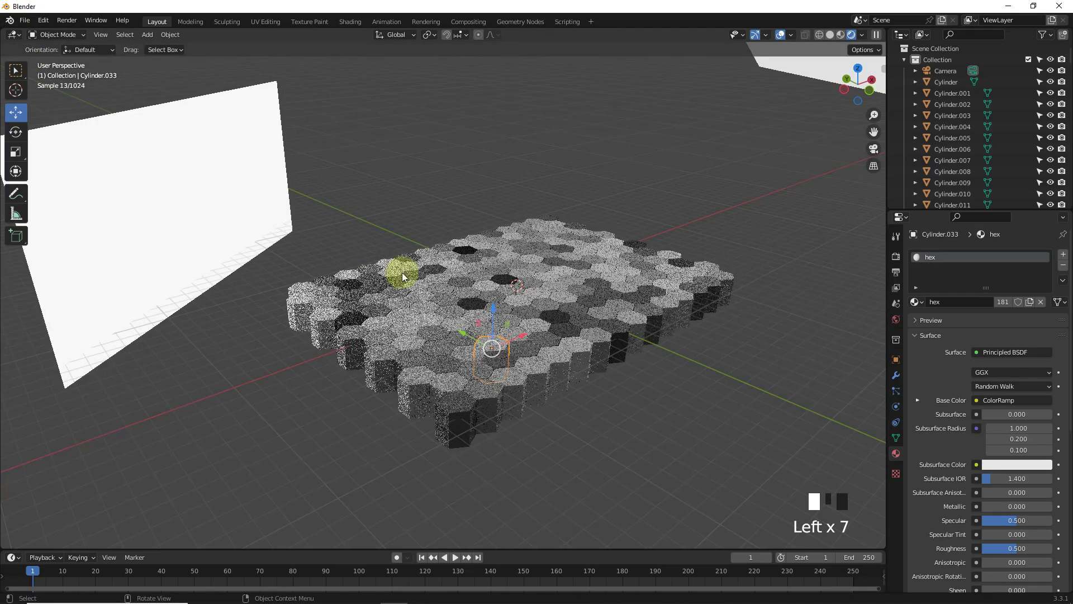
key("KP_0")
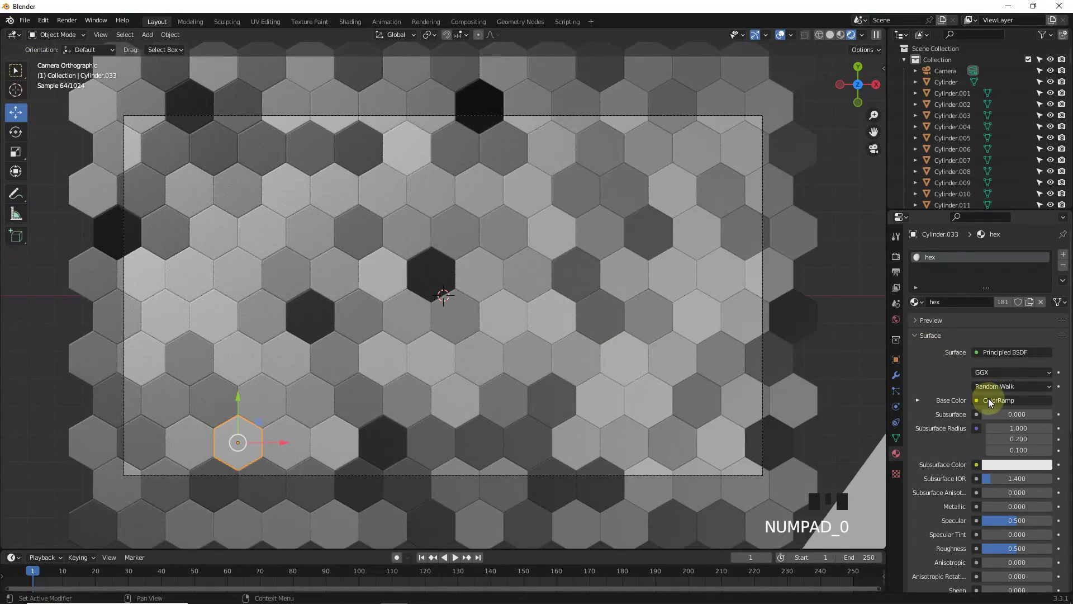
Lighten the ColorRamp's black stop to light grey and set the hex material's Subsurface to 0.354.
left_click(918, 400)
left_click(916, 437)
left_click(993, 461)
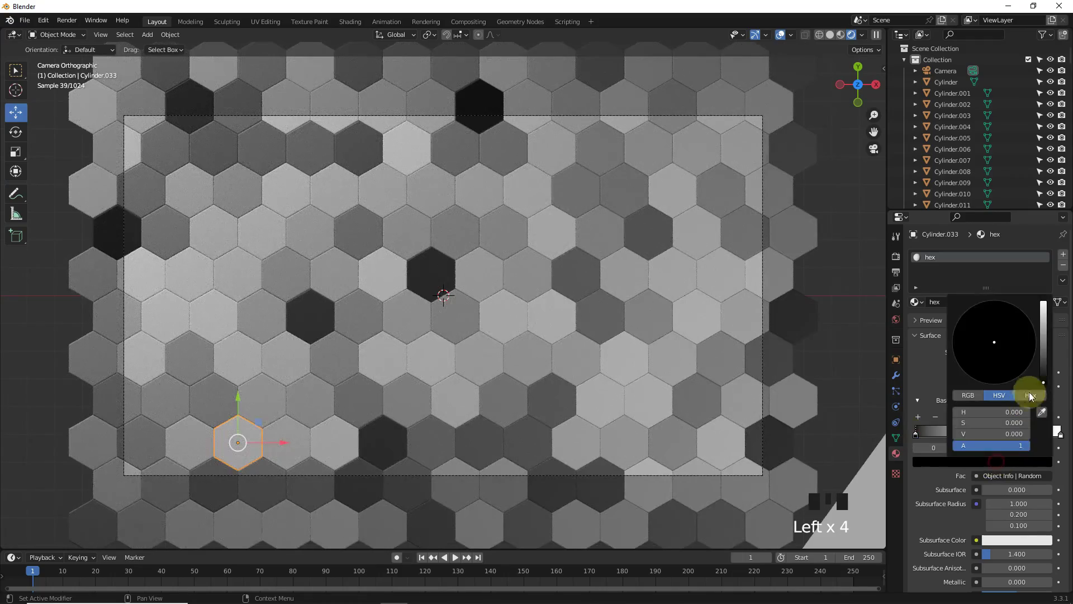
left_click_drag(1044, 359, 1044, 329)
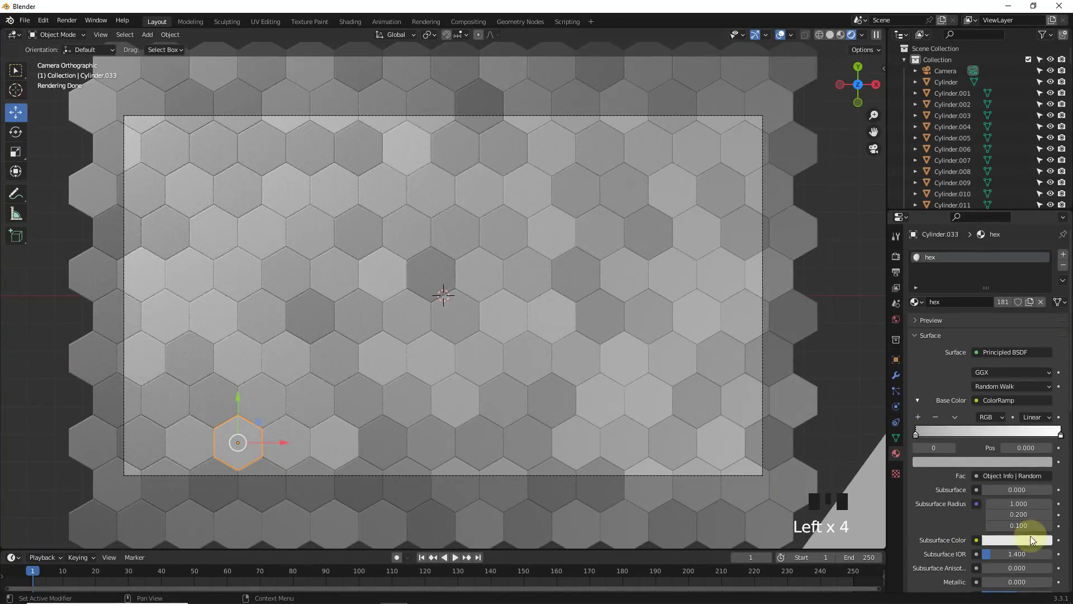
scroll(958, 519, "down", 3)
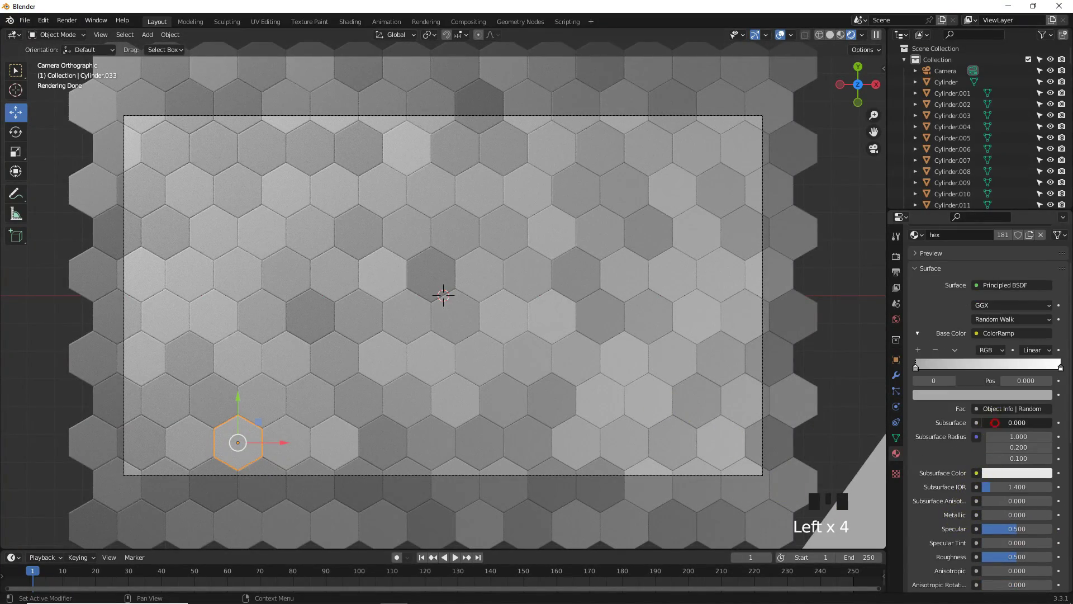
left_click_drag(995, 423, 1021, 423)
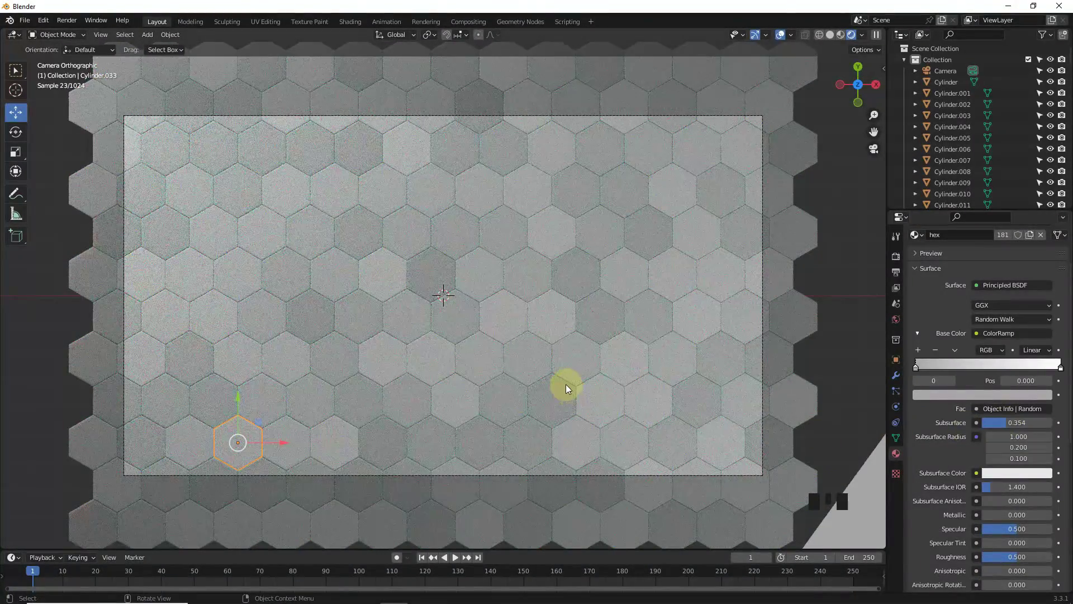
Select all the hexagons, insert a keyframe for them at frame 1, and go to frame 250.
key("KP_0")
middle_click_drag(561, 374, 504, 311)
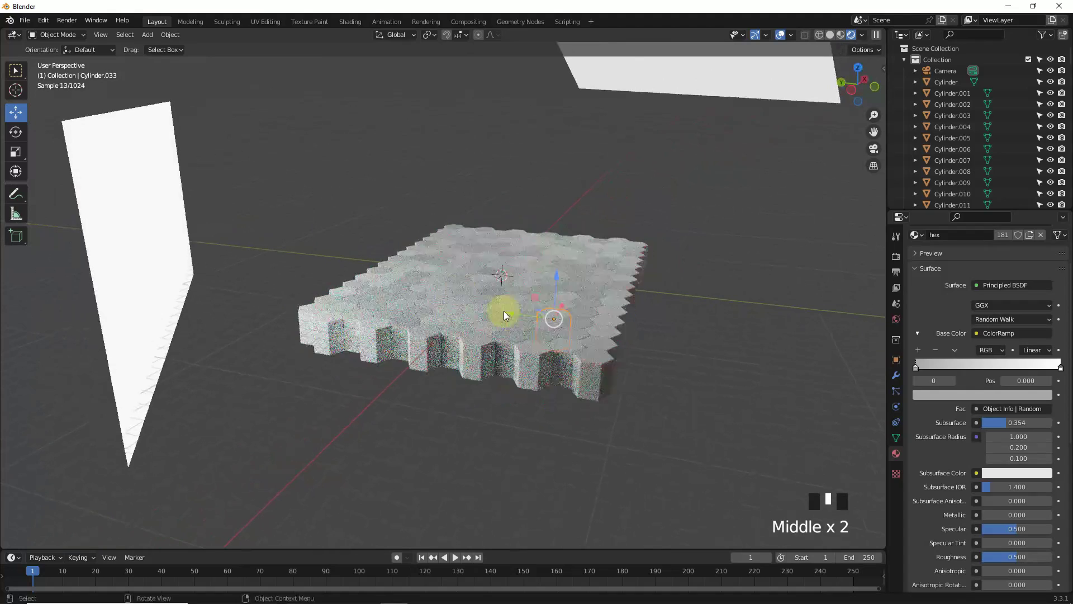
left_click_drag(249, 173, 693, 442)
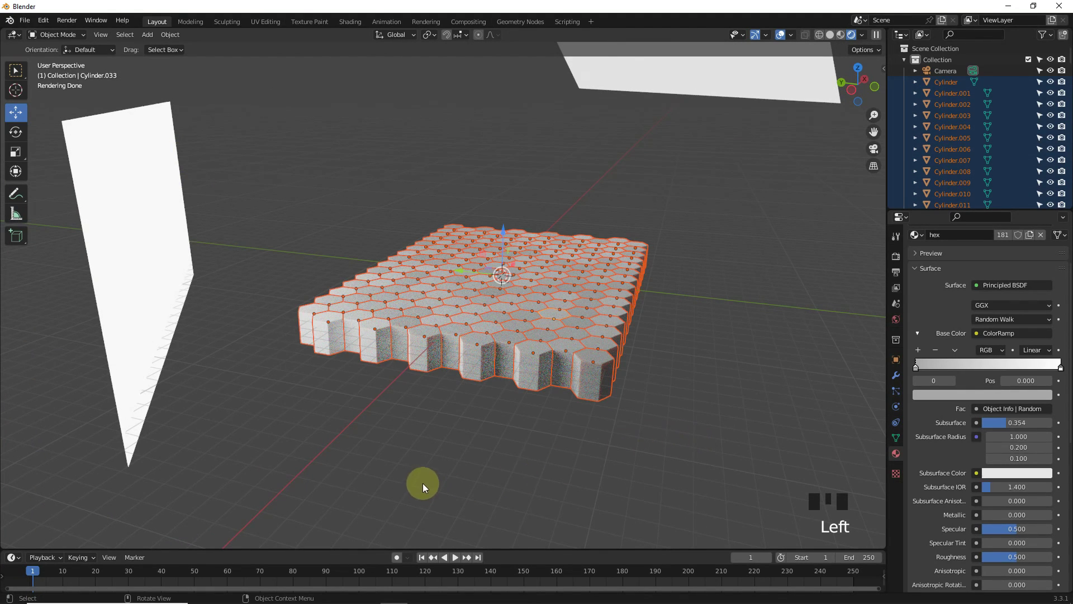
key("i")
left_click(528, 230)
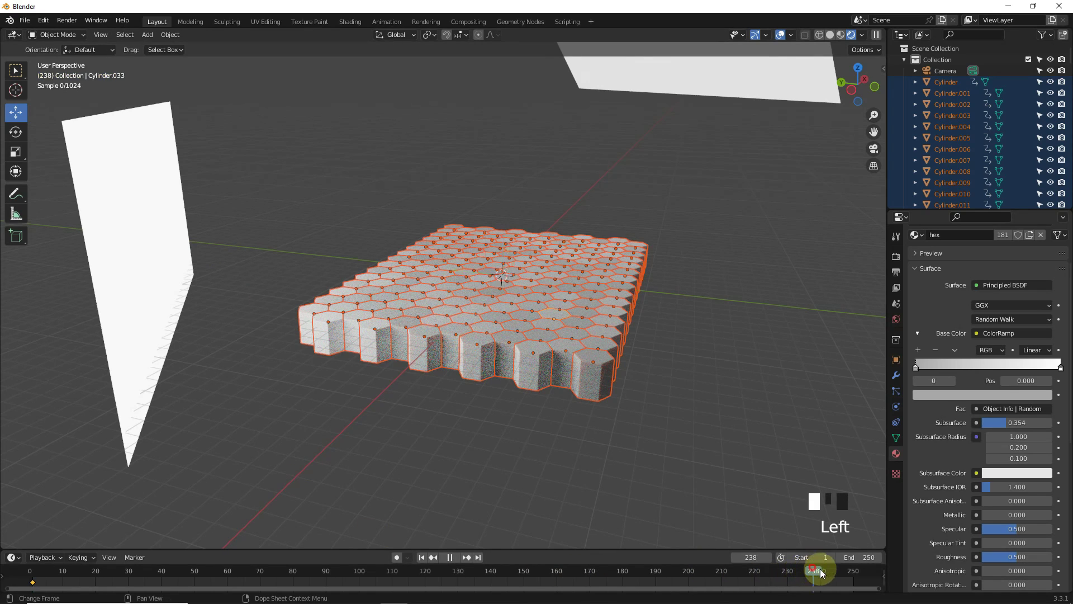
left_click_drag(820, 570, 853, 581)
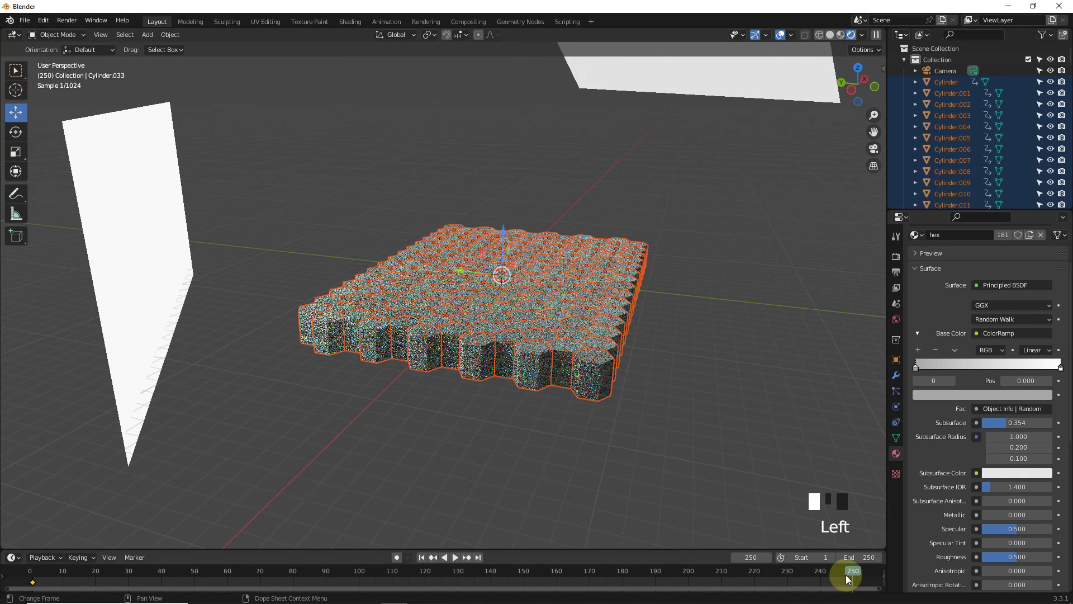
Insert a keyframe for all the selected hexagons at frame 250, and go to frame 80.
key("i")
left_click(575, 237)
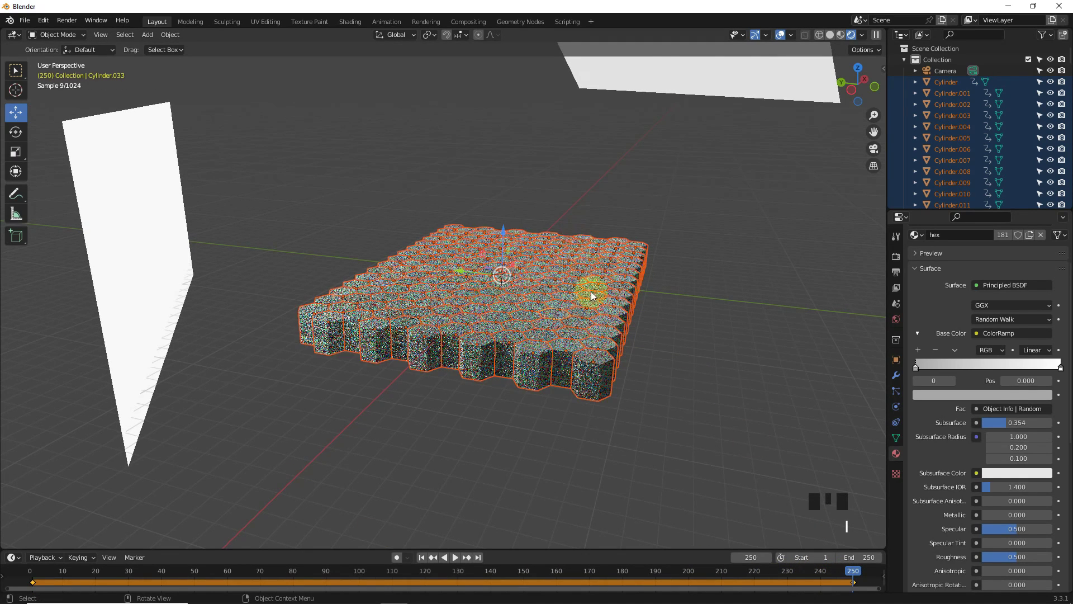
left_click_drag(457, 572, 294, 581)
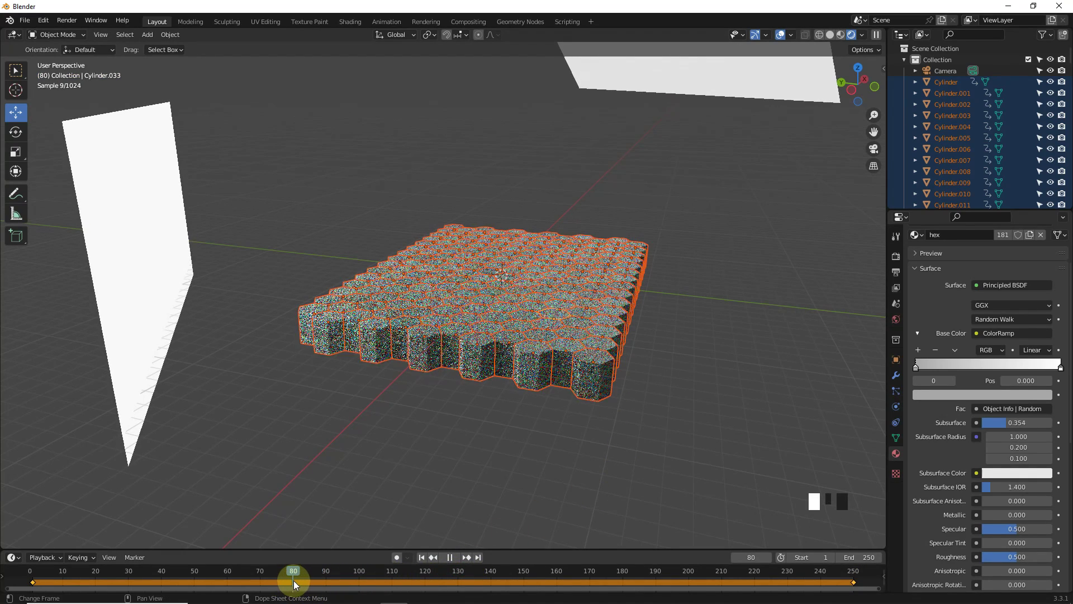
Apply Randomize Transform to the selected hexagons with a Location Z of 0.58 m, and hide the viewport overlays.
left_click(170, 35)
mouse_move(187, 47)
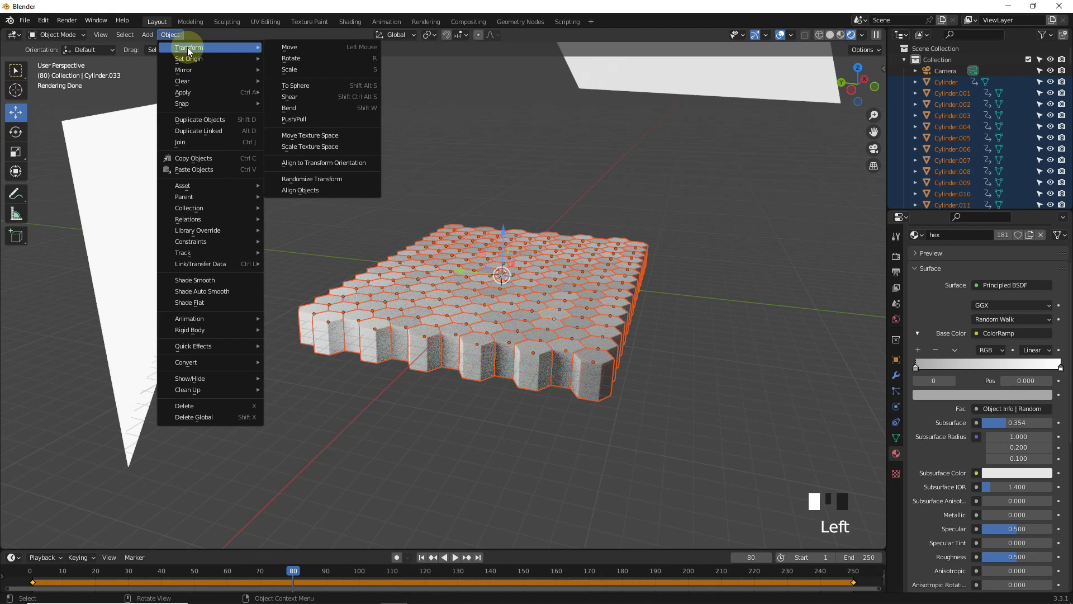
left_click(338, 179)
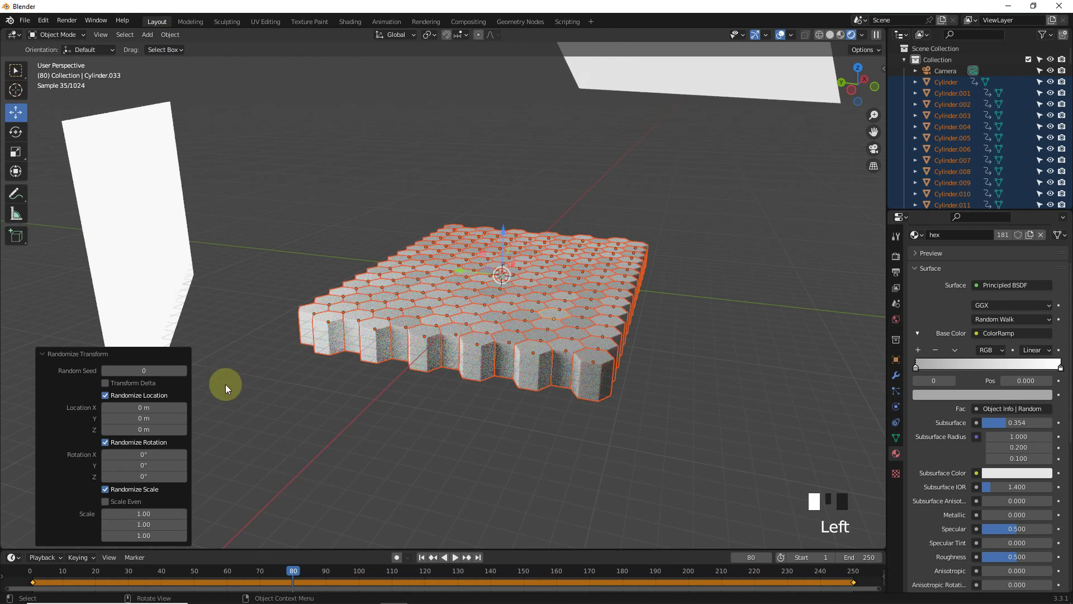
left_click_drag(143, 430, 171, 429)
middle_click_drag(593, 307, 565, 336)
left_click(781, 36)
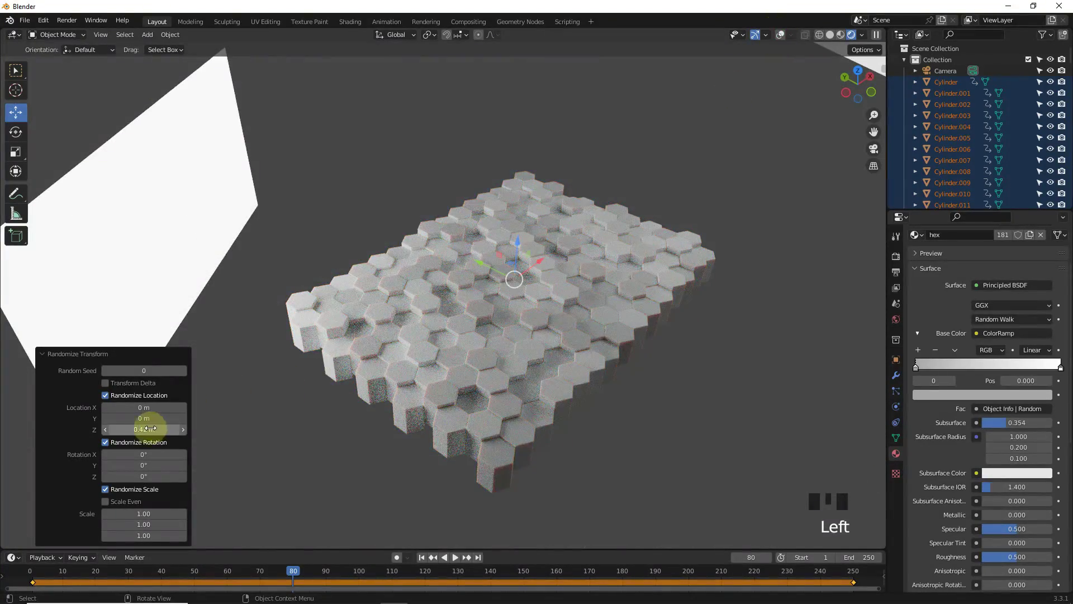
left_click_drag(150, 429, 162, 430)
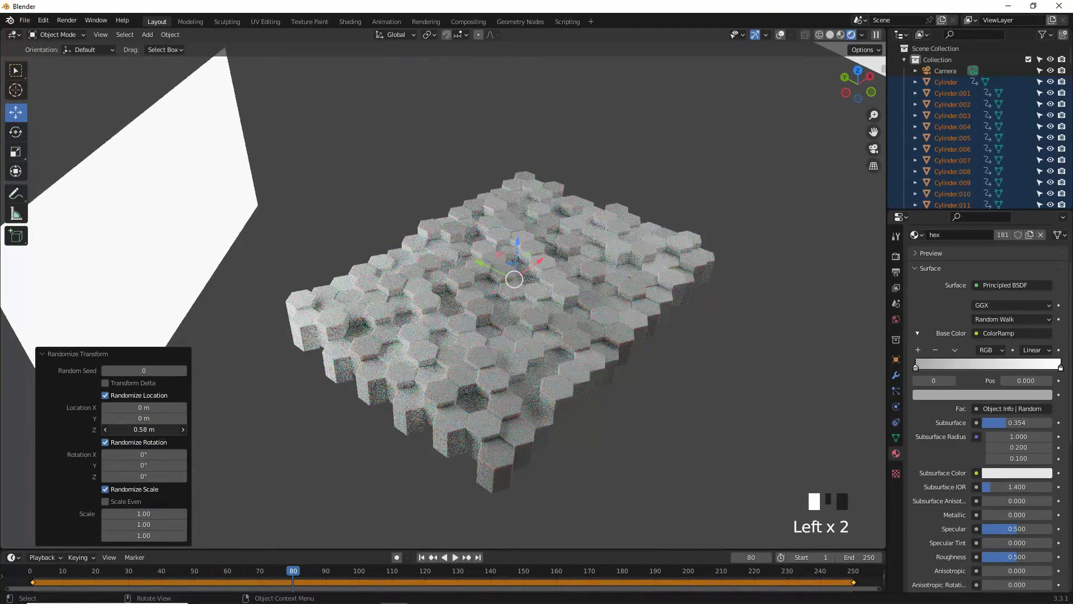
Insert a keyframe for the raised and lowered hexagons at frame 80, and go to frame 160.
key("i")
left_click(602, 264)
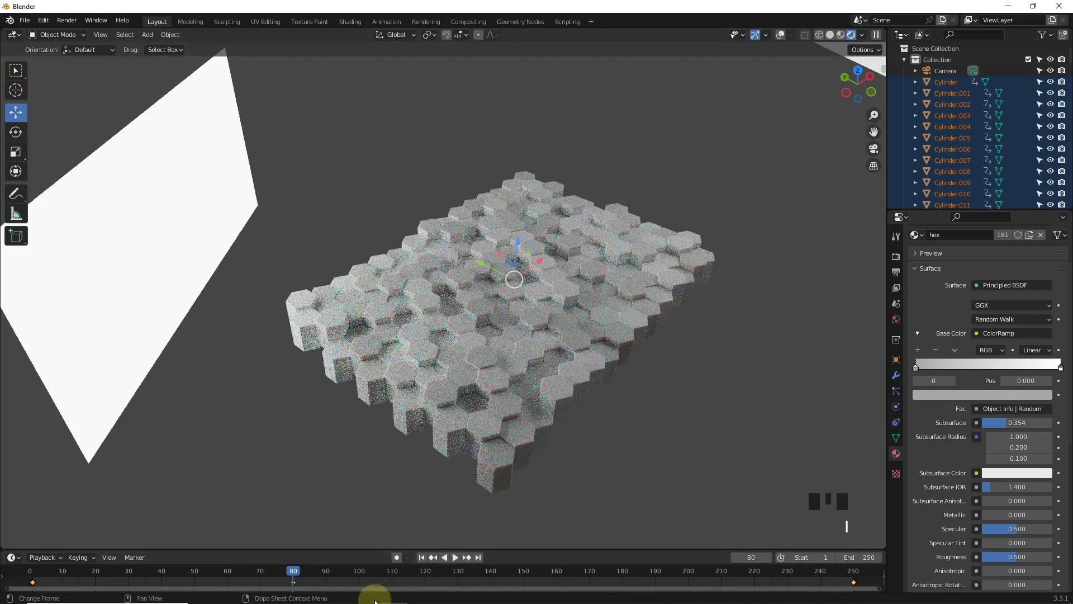
left_click(555, 579)
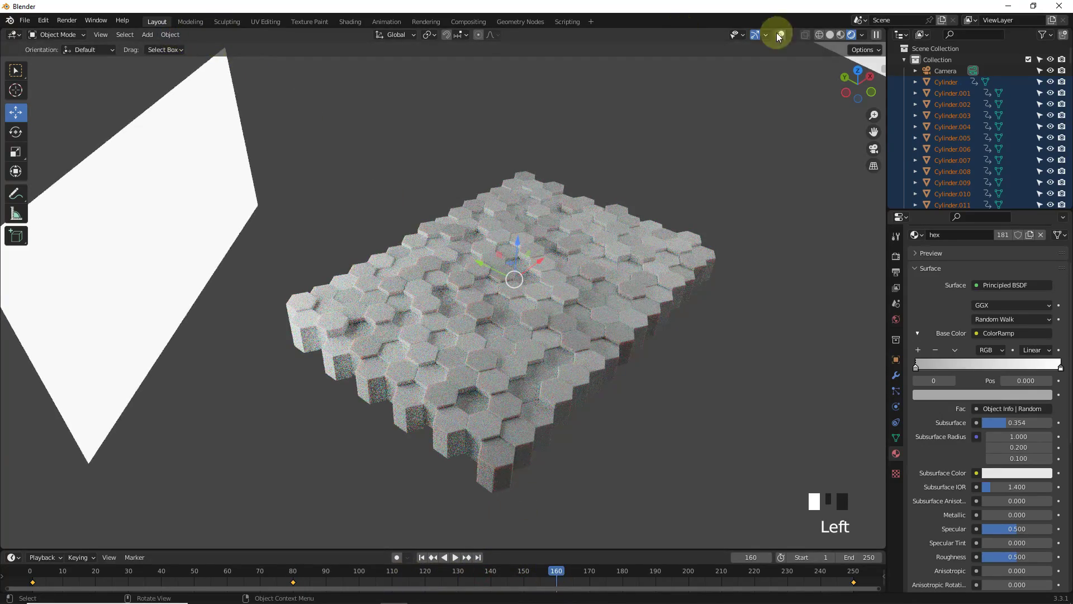
Randomize the hexagons' Z locations again with a different amount and random seed, and keyframe them at frame 160.
left_click(780, 34)
left_click(170, 34)
mouse_move(258, 59)
left_click(313, 180)
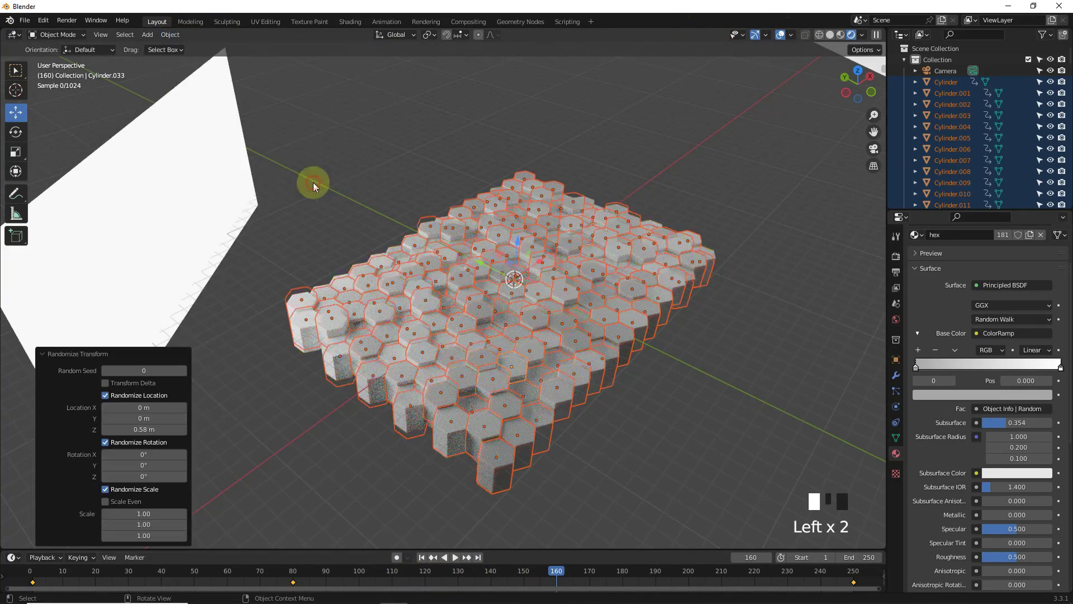
left_click_drag(134, 429, 143, 429)
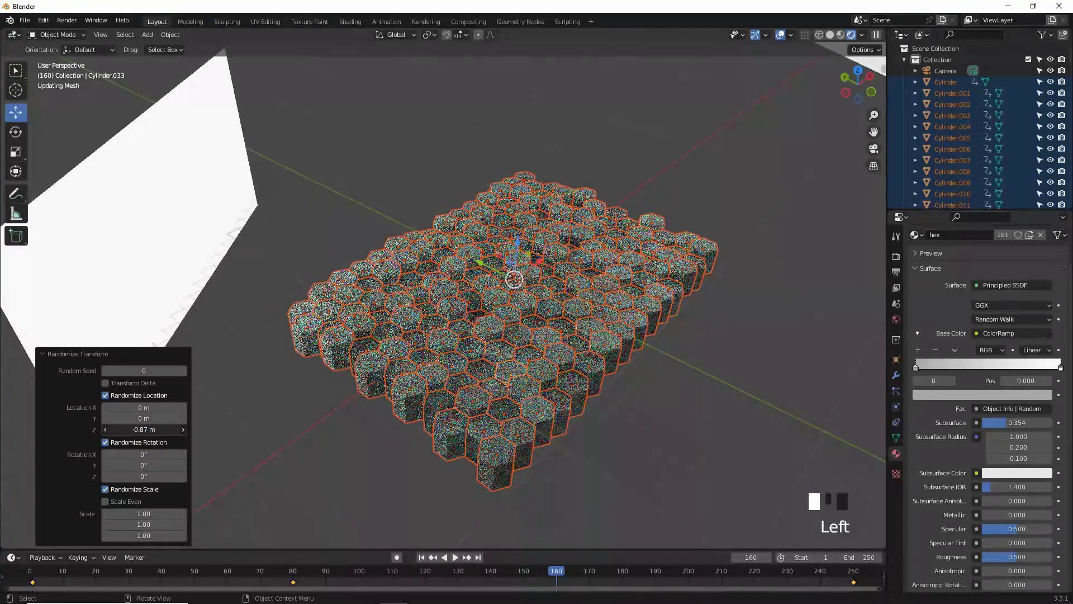
left_click(183, 371)
left_click(183, 370)
key("i")
left_click(576, 316)
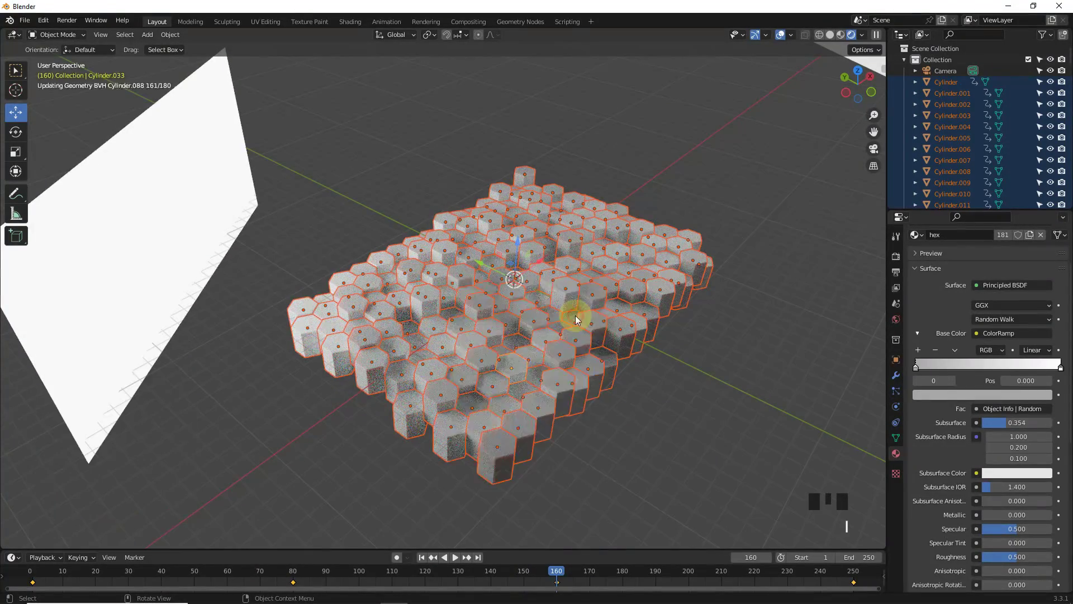
Play the hexagon animation from the start in solid shading without overlays, and scrub through to frame 113.
left_click(781, 35)
left_click(832, 36)
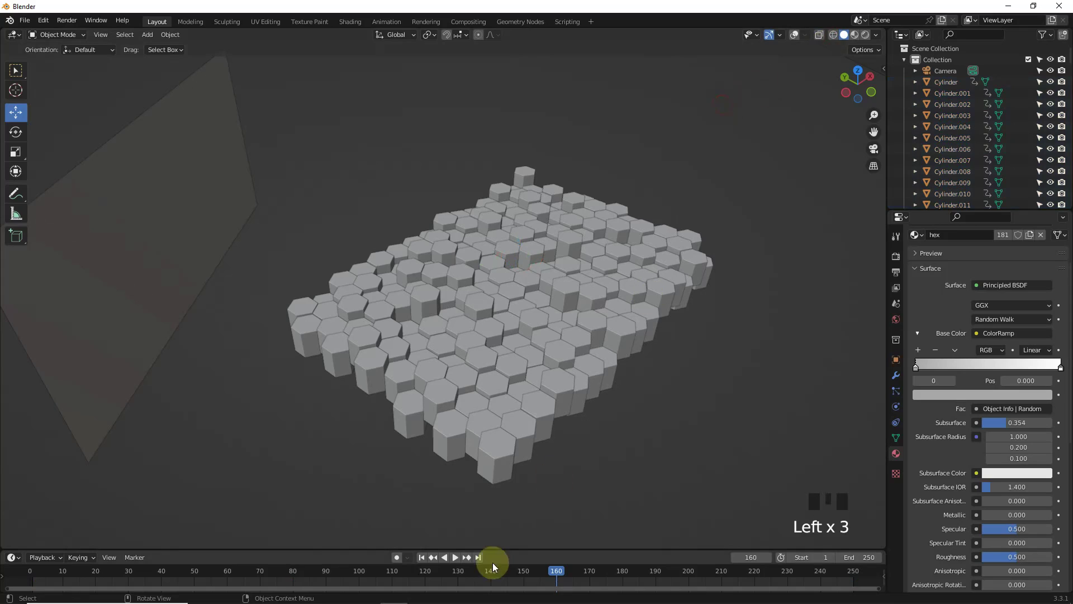
left_click(425, 556)
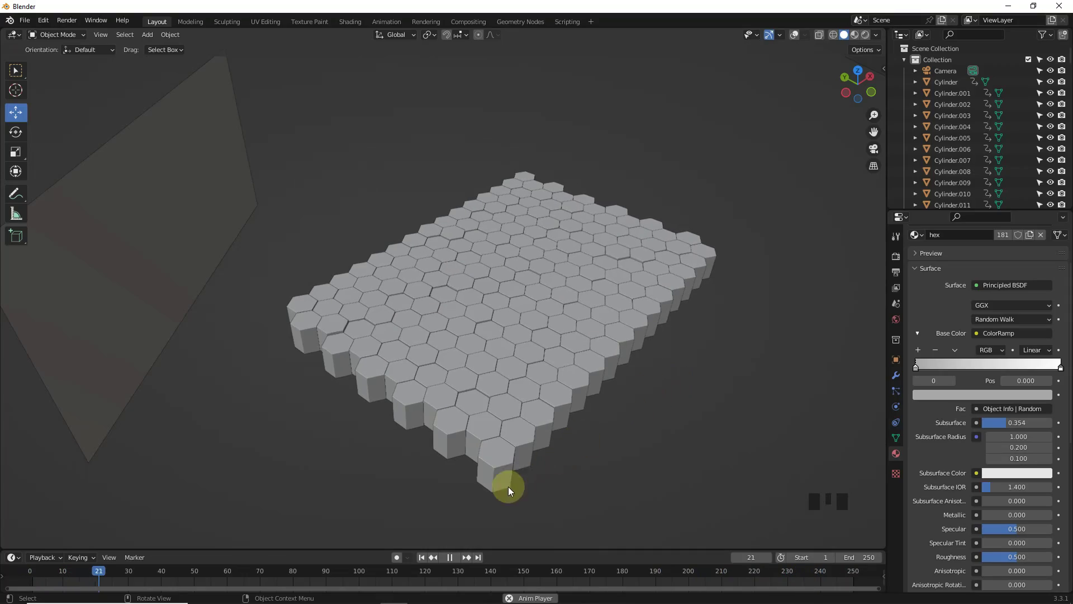
key("space")
left_click_drag(344, 573, 396, 578)
In the rendered camera view, recolour the ColorRamp's first stop golden yellow with hue 0.102 and saturation 0.911.
key("KP_0")
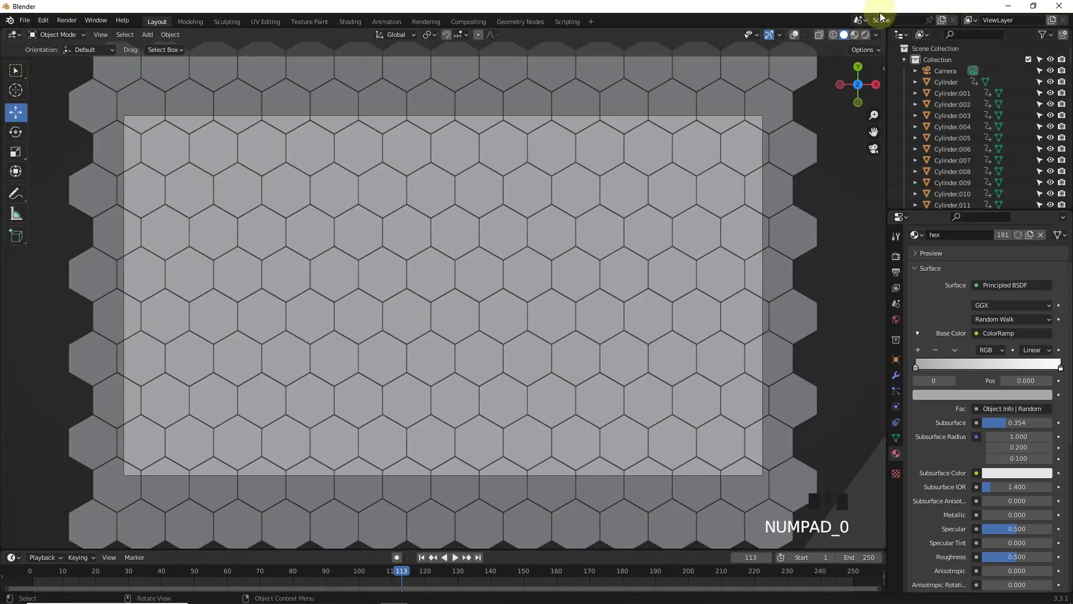
left_click(865, 35)
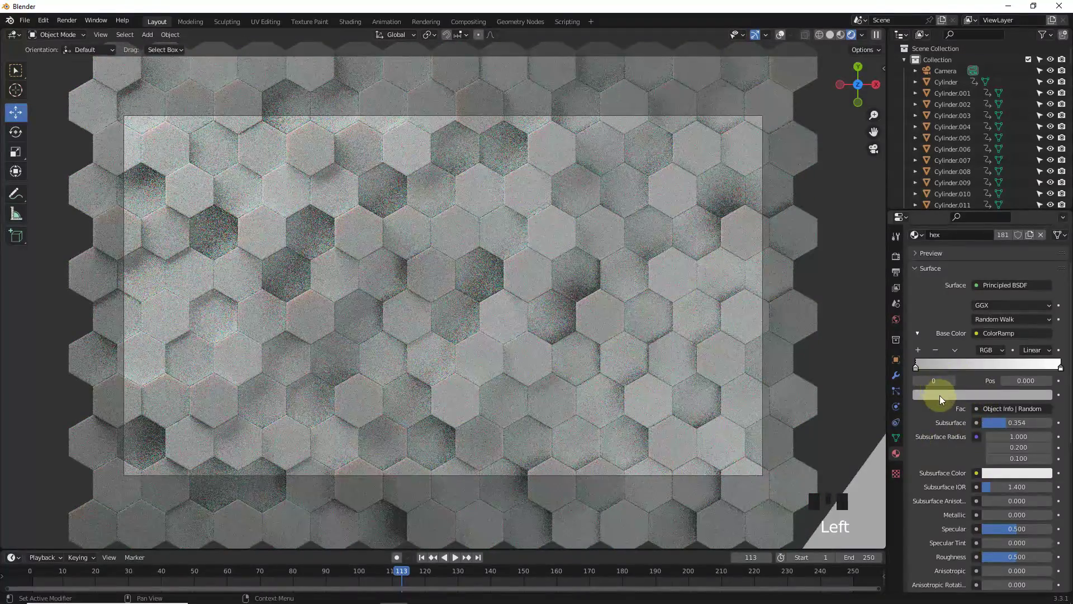
left_click(940, 395)
left_click(1016, 260)
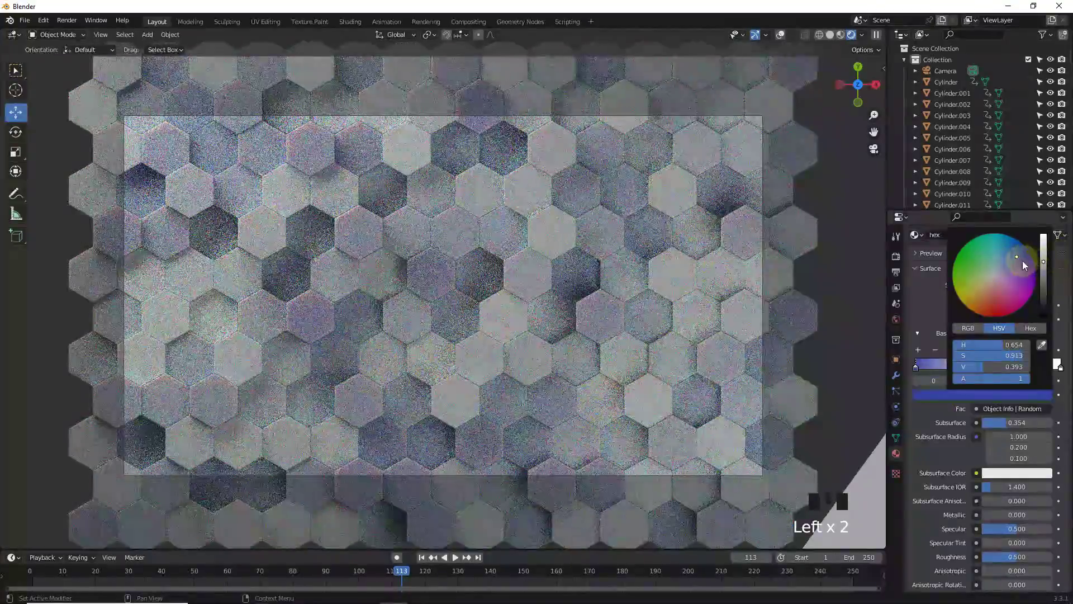
left_click(1026, 266)
mouse_move(1044, 267)
left_mouse_down()
mouse_move(1044, 290)
mouse_move(1044, 235)
mouse_move(974, 271)
mouse_move(973, 299)
left_mouse_up()
left_click(1019, 264)
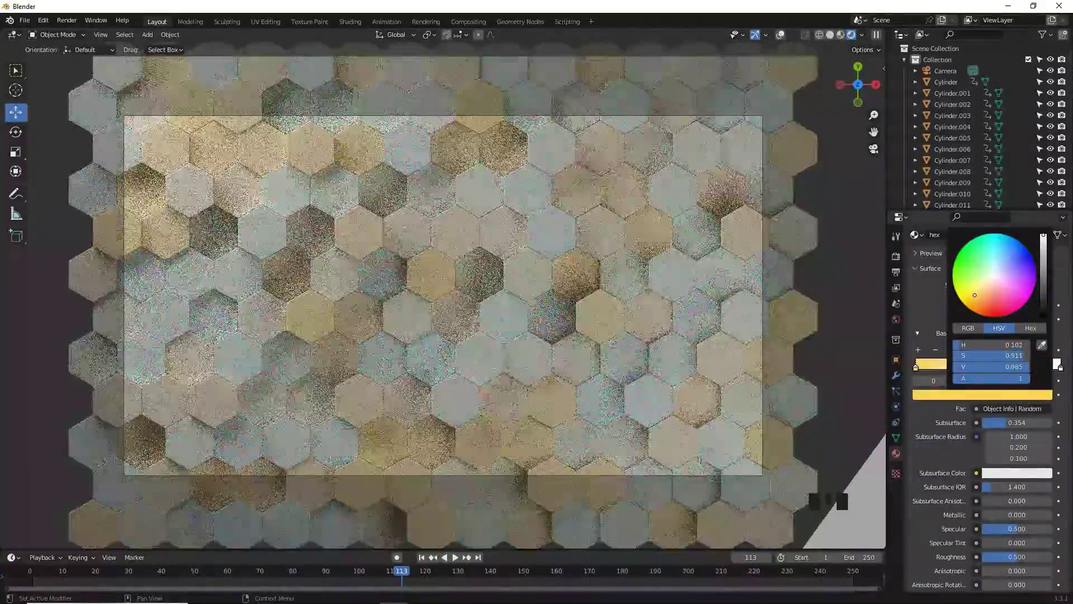
scroll(648, 330, "up", 2)
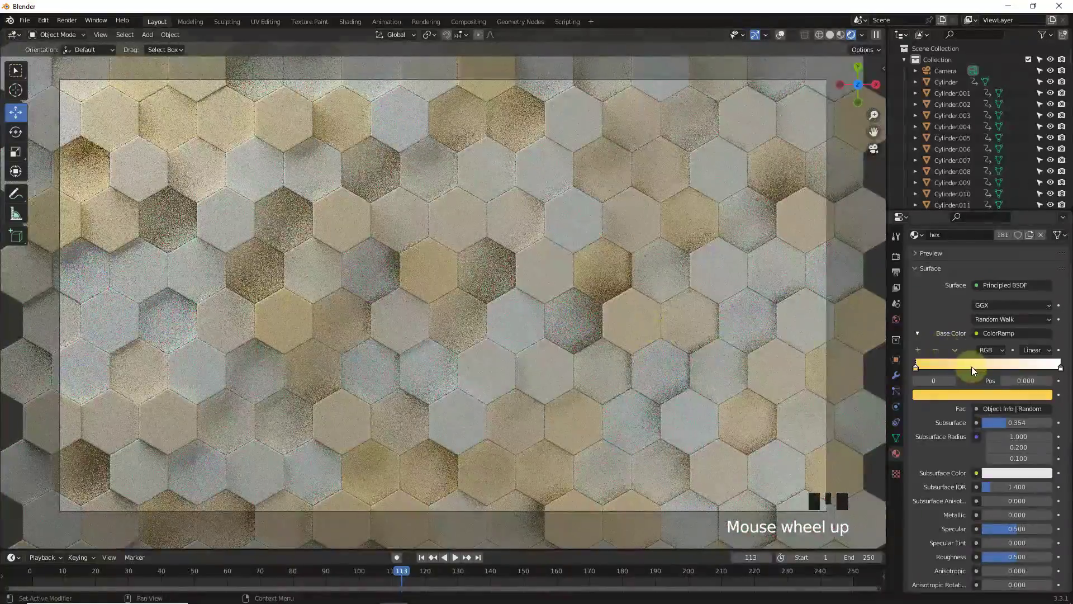